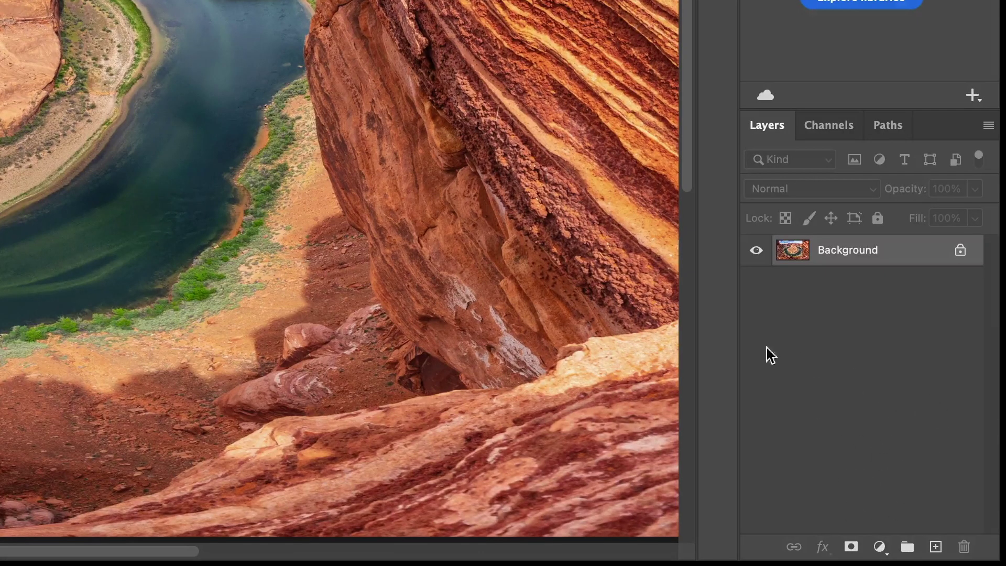
# Add a Color Balance adjustment layer above the Background layer.
pyautogui.click(880, 547)
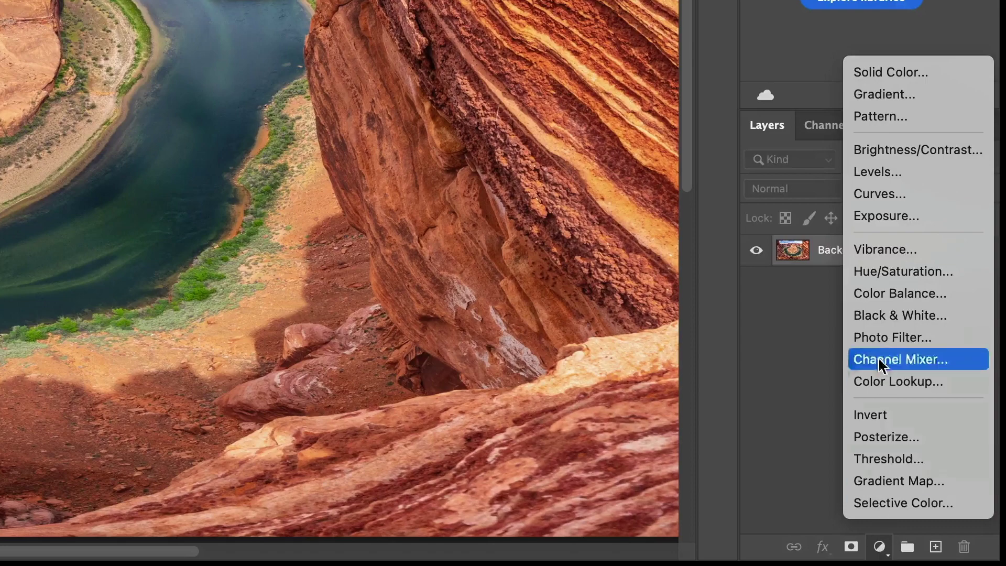
pyautogui.click(880, 293)
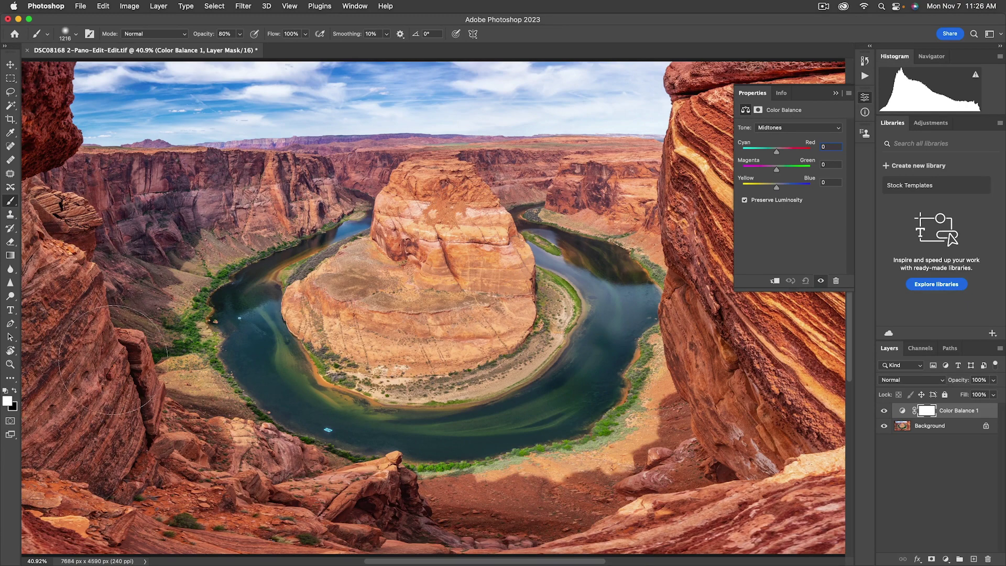
pyautogui.press('z')
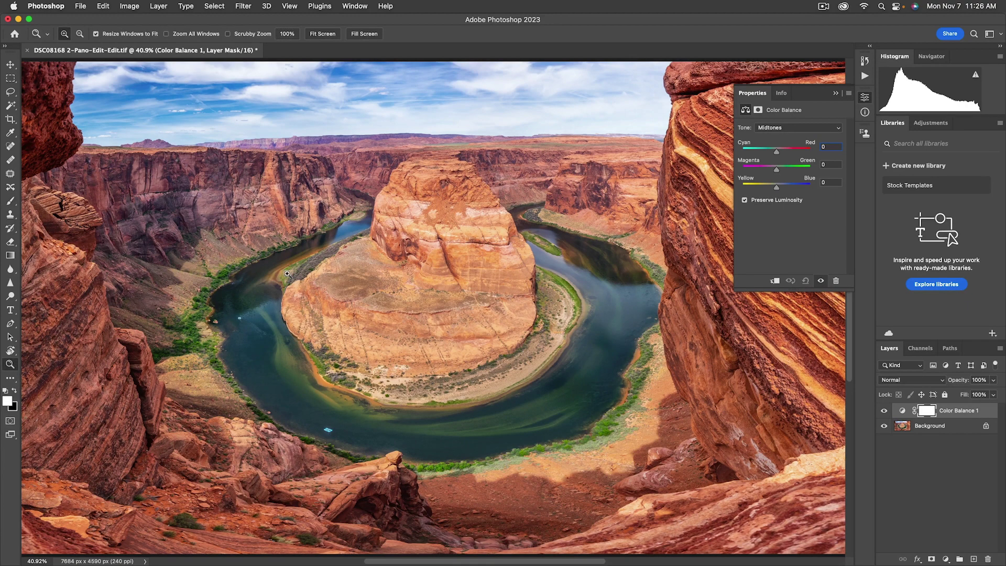
pyautogui.moveTo(276, 146); pyautogui.dragTo(557, 407)
pyautogui.moveTo(514, 315); pyautogui.dragTo(456, 329)
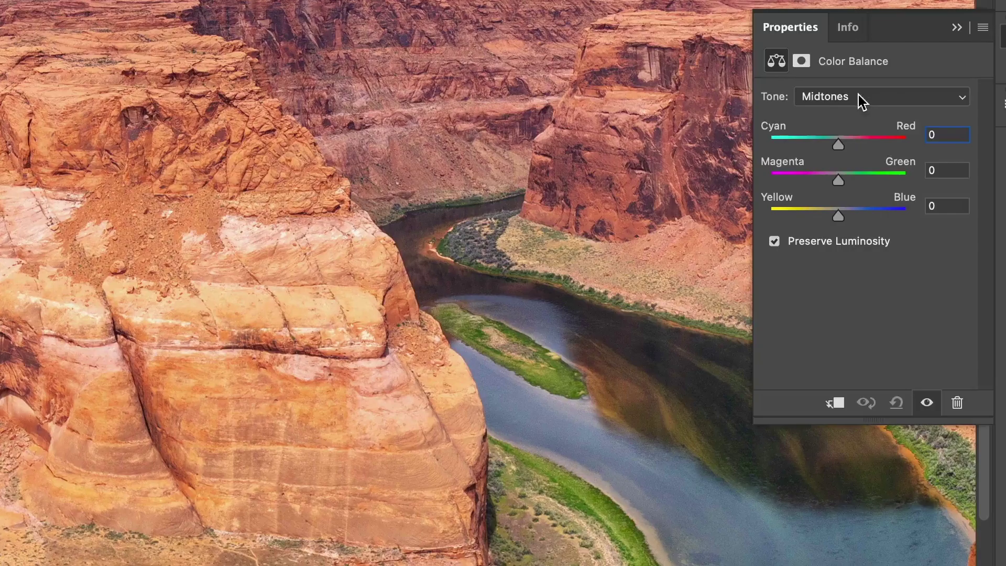
# Keep the Color Balance tone on Midtones and shift the Cyan–Red balance to -10.
pyautogui.click(787, 128)
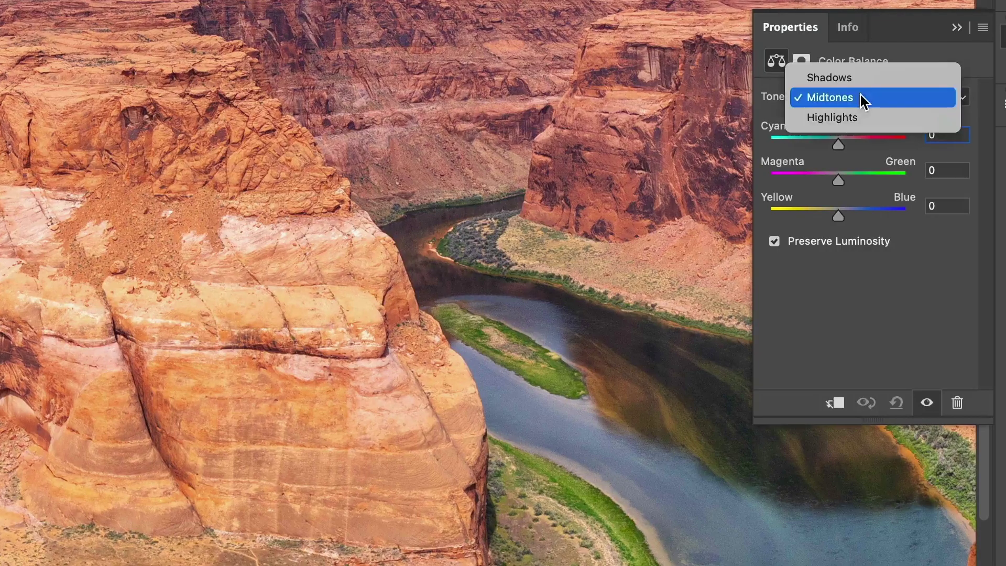
pyautogui.click(864, 100)
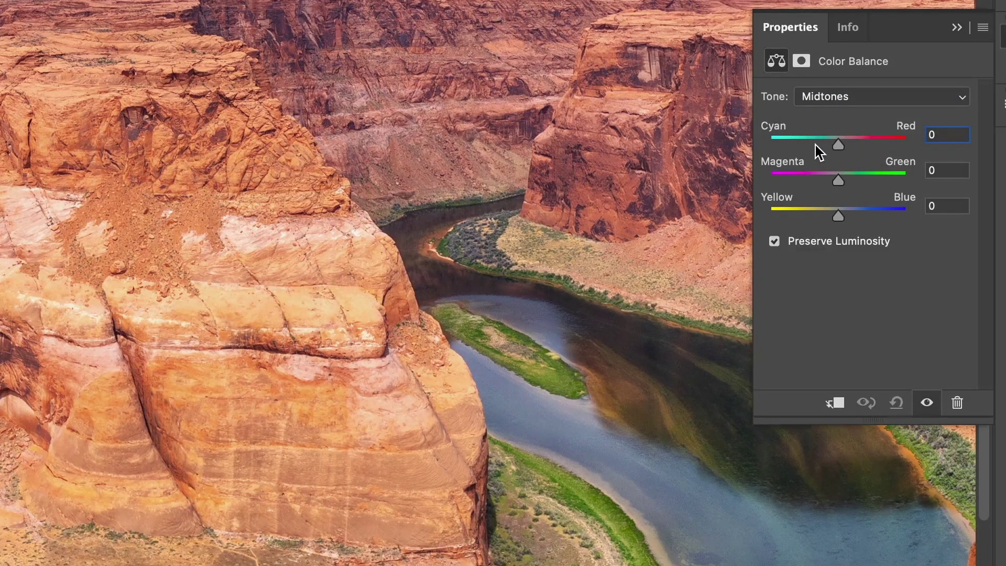
pyautogui.click(871, 143)
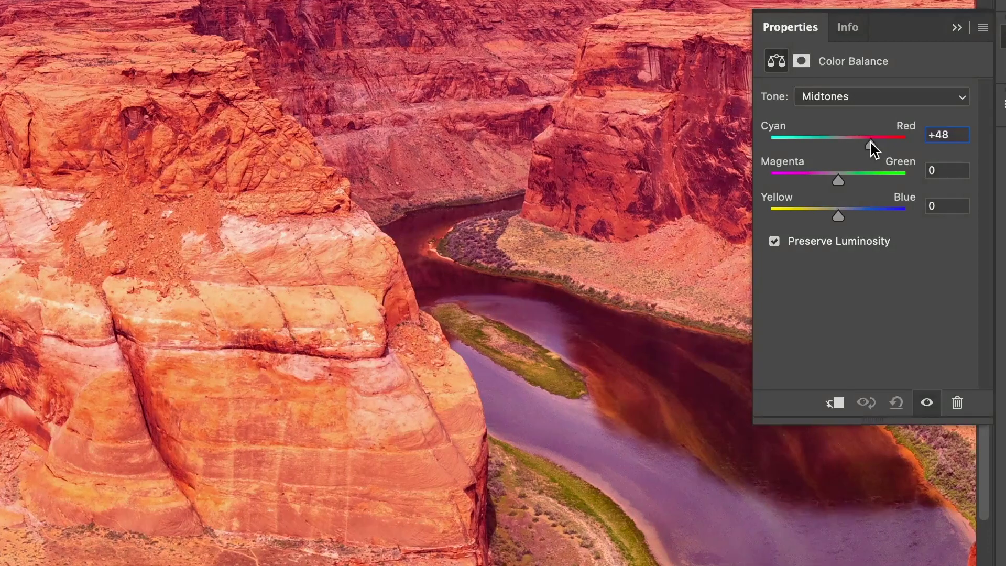
pyautogui.click(804, 143)
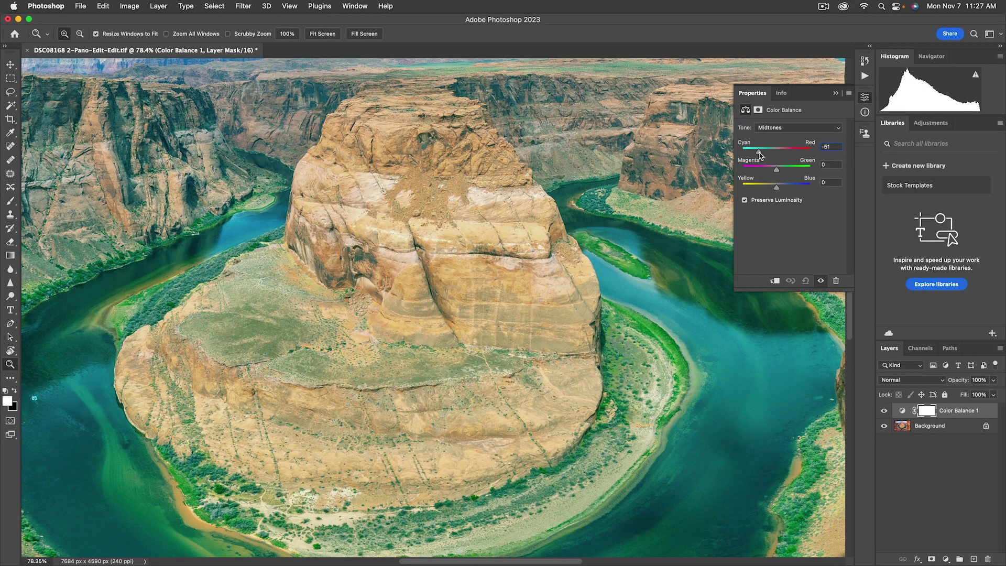
pyautogui.moveTo(760, 152)
pyautogui.mouseDown()
pyautogui.moveTo(787, 152)
pyautogui.moveTo(774, 156)
pyautogui.mouseUp()
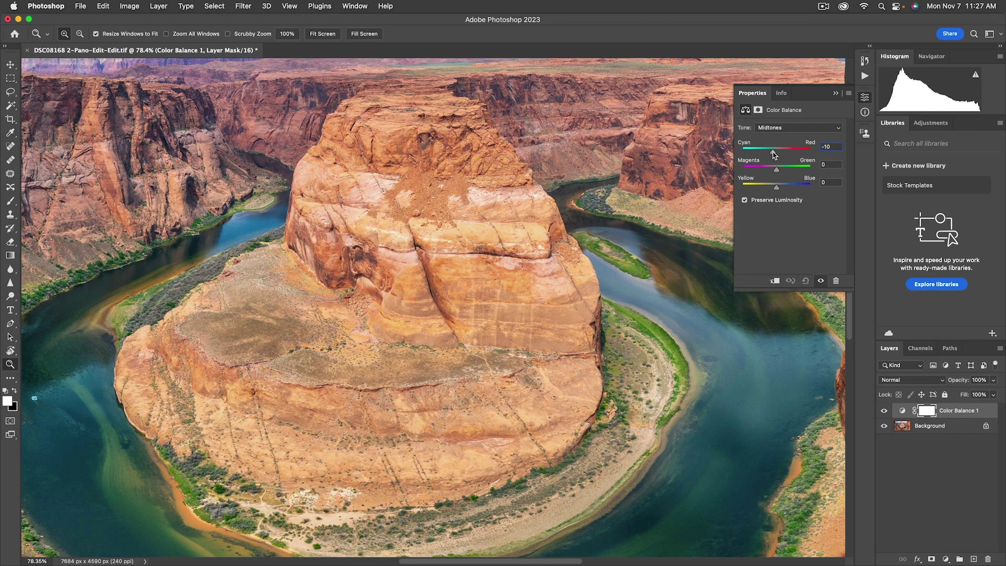
# Set the midtones' Magenta–Green balance to -13 and Yellow–Blue balance to +11.
pyautogui.moveTo(795, 169); pyautogui.dragTo(763, 168)
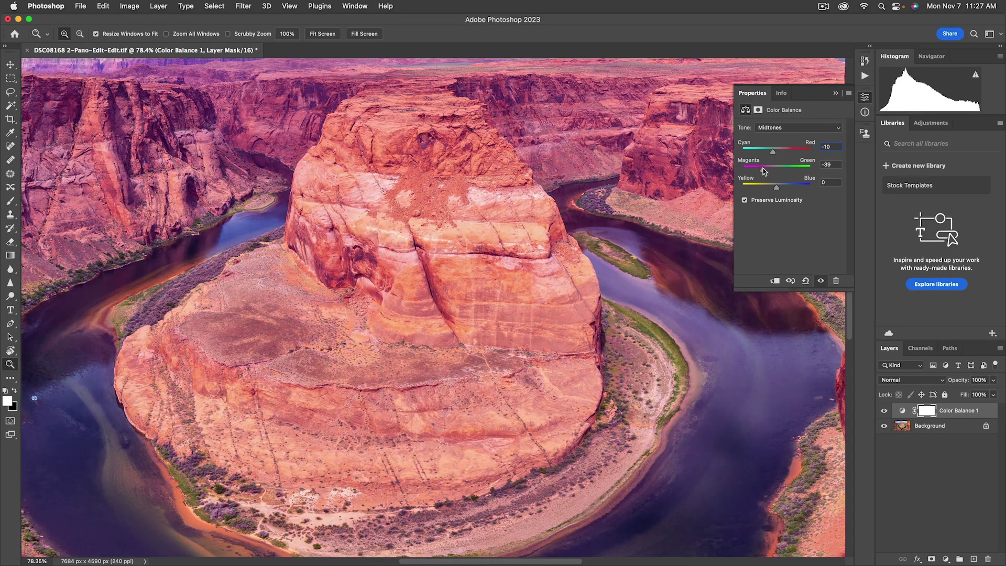
pyautogui.moveTo(764, 169)
pyautogui.mouseDown()
pyautogui.moveTo(787, 168)
pyautogui.moveTo(773, 171)
pyautogui.mouseUp()
pyautogui.moveTo(780, 189); pyautogui.dragTo(790, 186)
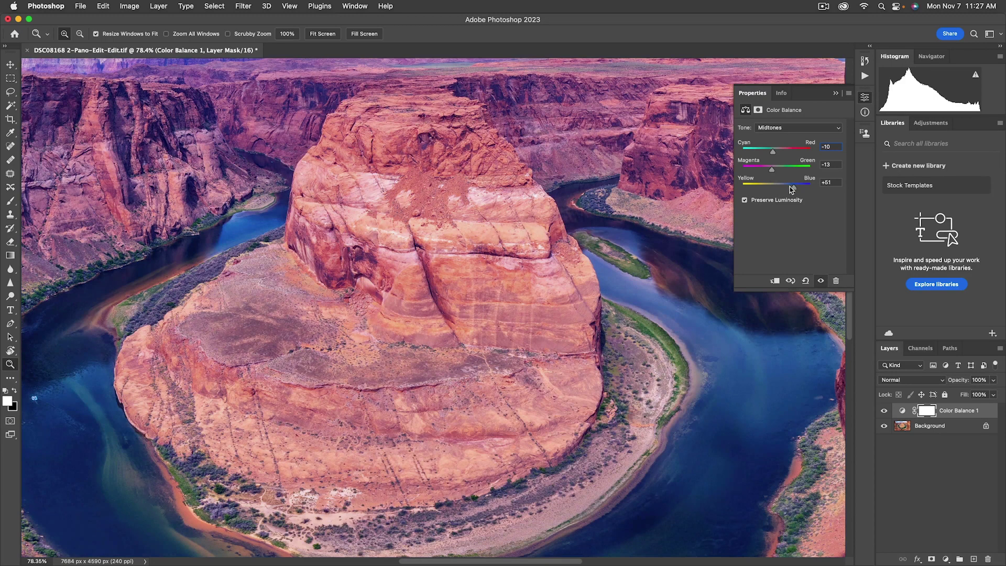
pyautogui.click(762, 187)
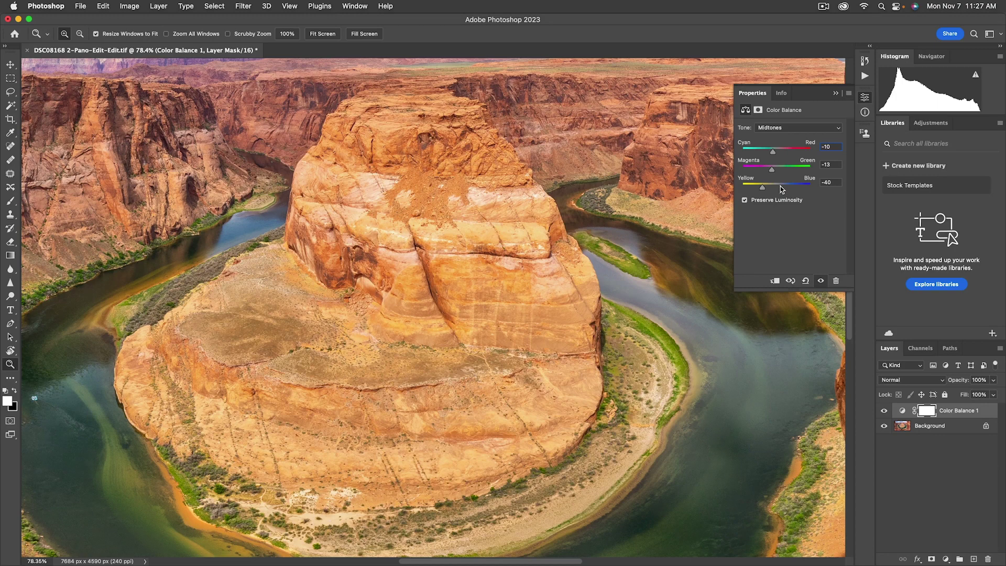
pyautogui.moveTo(781, 186); pyautogui.dragTo(783, 186)
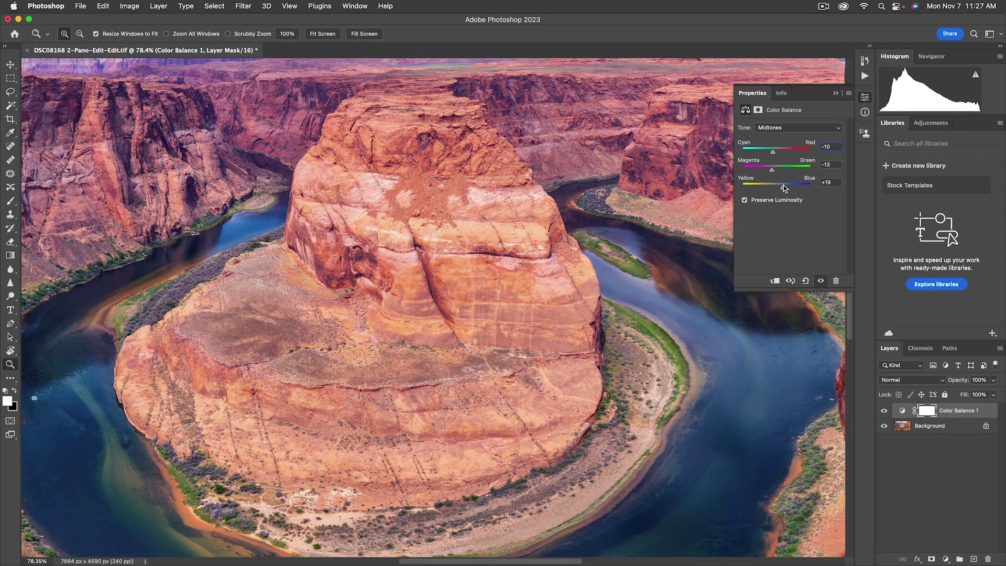
pyautogui.moveTo(784, 184); pyautogui.dragTo(781, 184)
# Compare the photo with and without the Color Balance adjustment, both close up and with the whole image fitted.
pyautogui.click(885, 412)
pyautogui.click(885, 412)
pyautogui.click(885, 413)
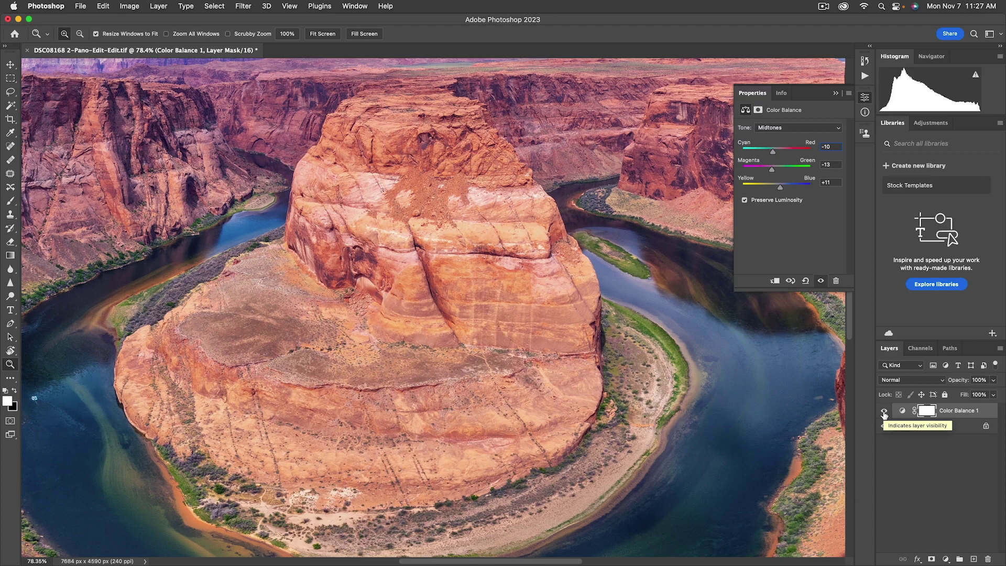
pyautogui.press('super+0')
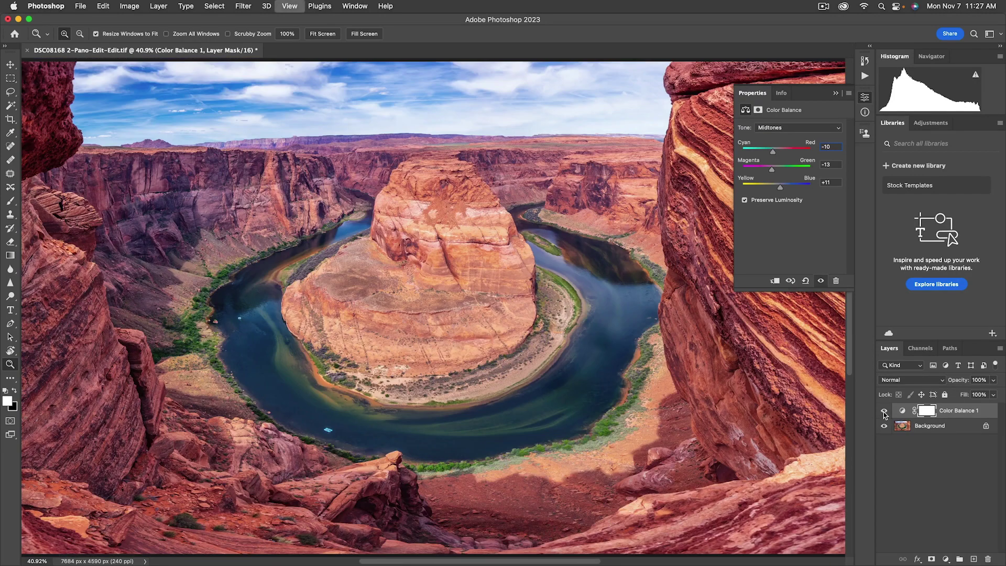
pyautogui.click(885, 410)
pyautogui.click(885, 410)
# Add a Brightness/Contrast adjustment layer above Color Balance with brightness -4 and contrast 18.
pyautogui.click(435, 273)
pyautogui.click(435, 273)
pyautogui.click(435, 273)
pyautogui.moveTo(452, 265); pyautogui.dragTo(455, 333)
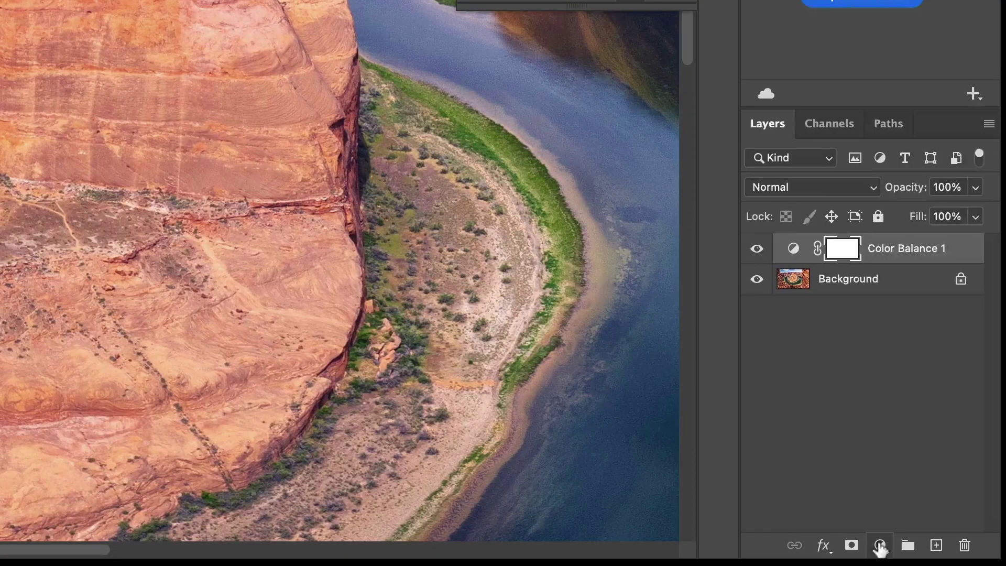
pyautogui.click(880, 547)
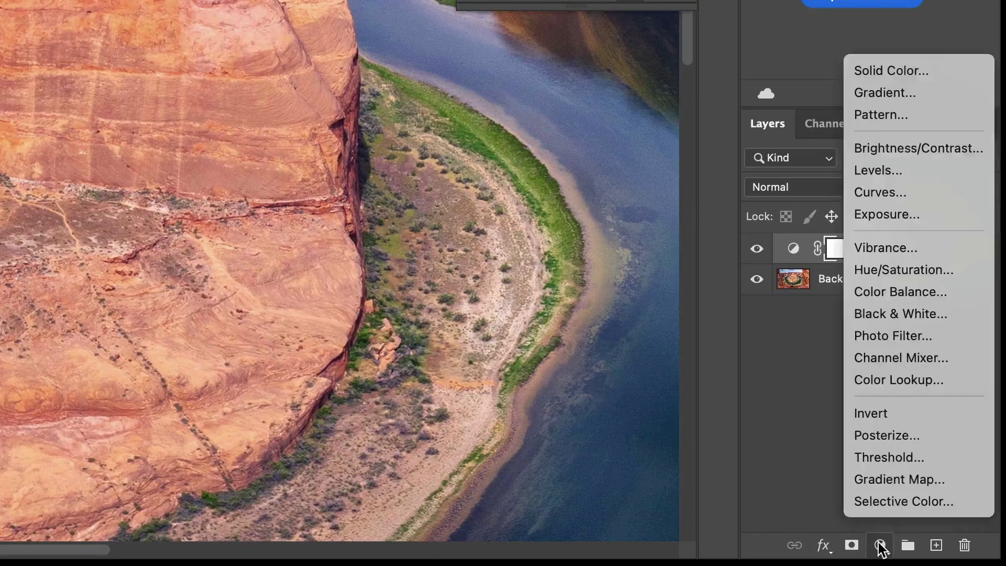
pyautogui.click(916, 150)
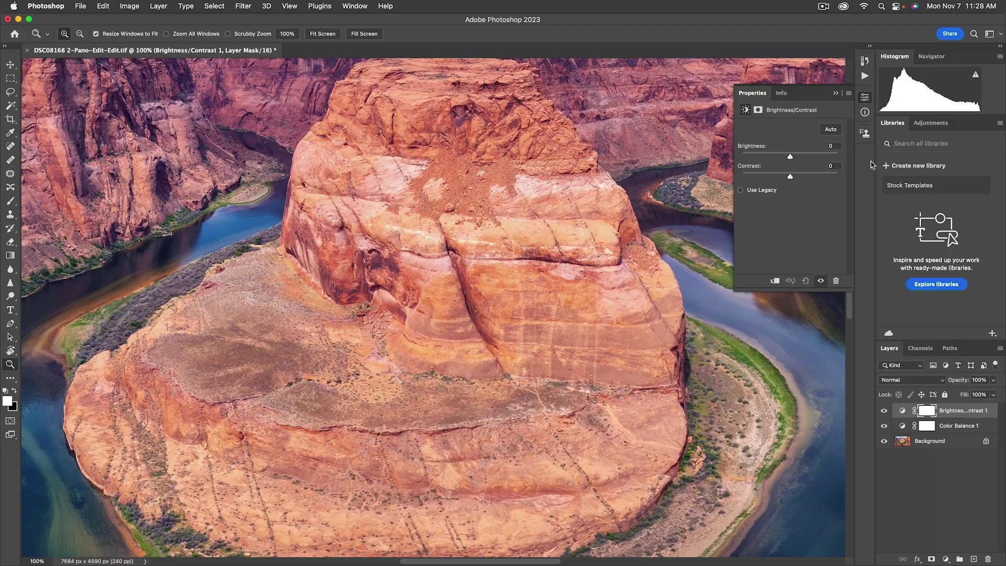
pyautogui.click(800, 177)
pyautogui.moveTo(801, 177); pyautogui.dragTo(788, 157)
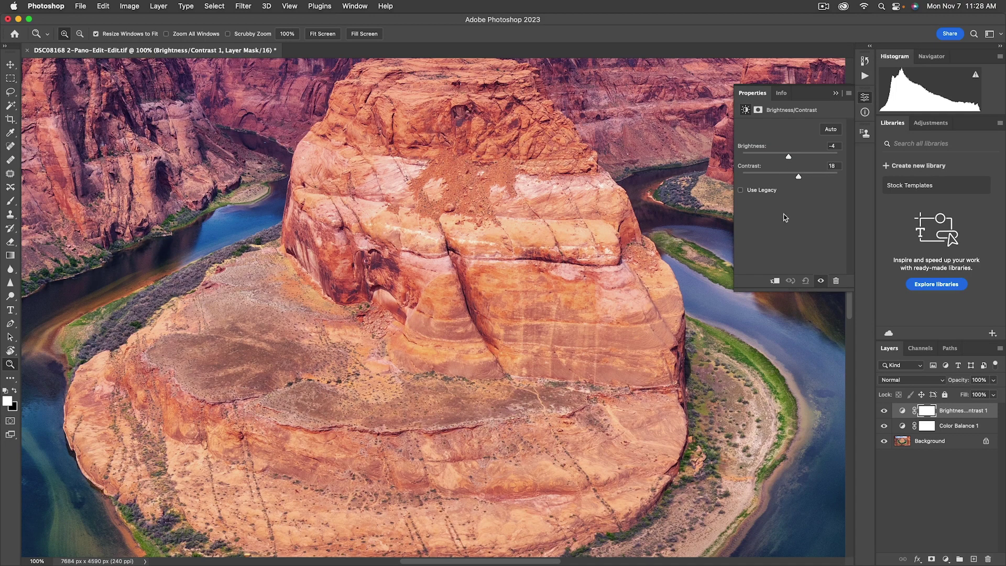
# Compare the photo with and without the Brightness/Contrast adjustment and fit the whole image in view.
pyautogui.click(886, 411)
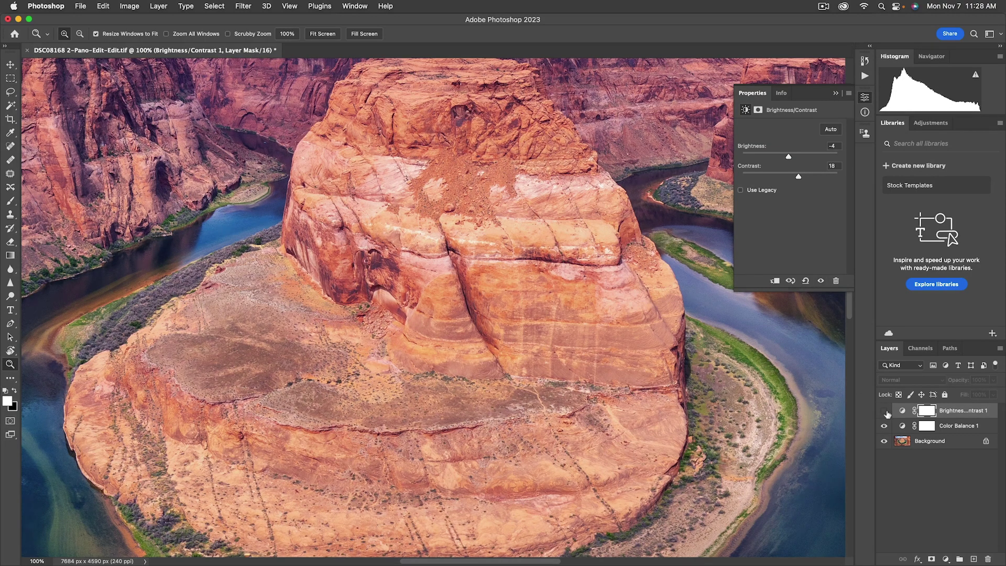
pyautogui.click(886, 412)
pyautogui.click(885, 412)
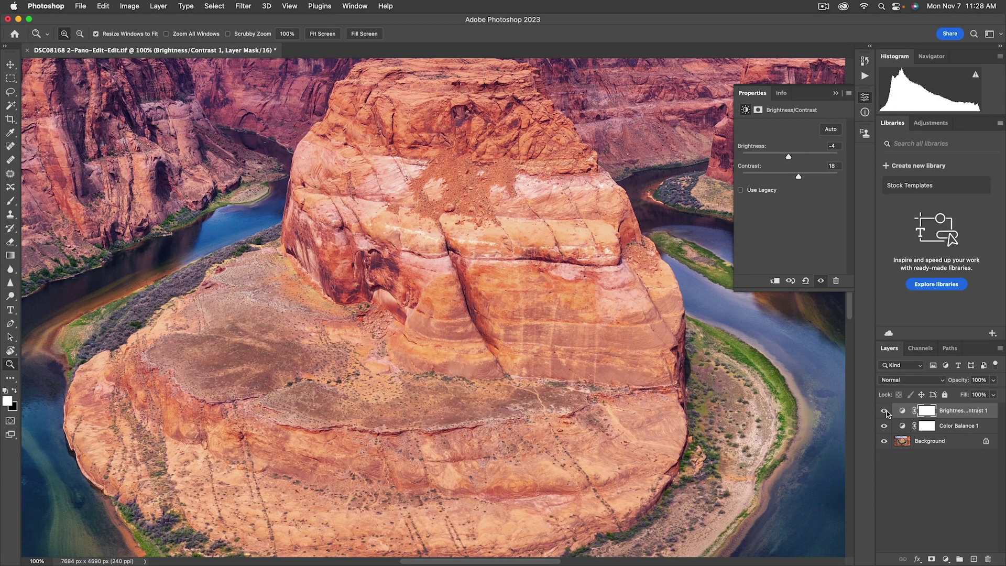
pyautogui.press('super+0')
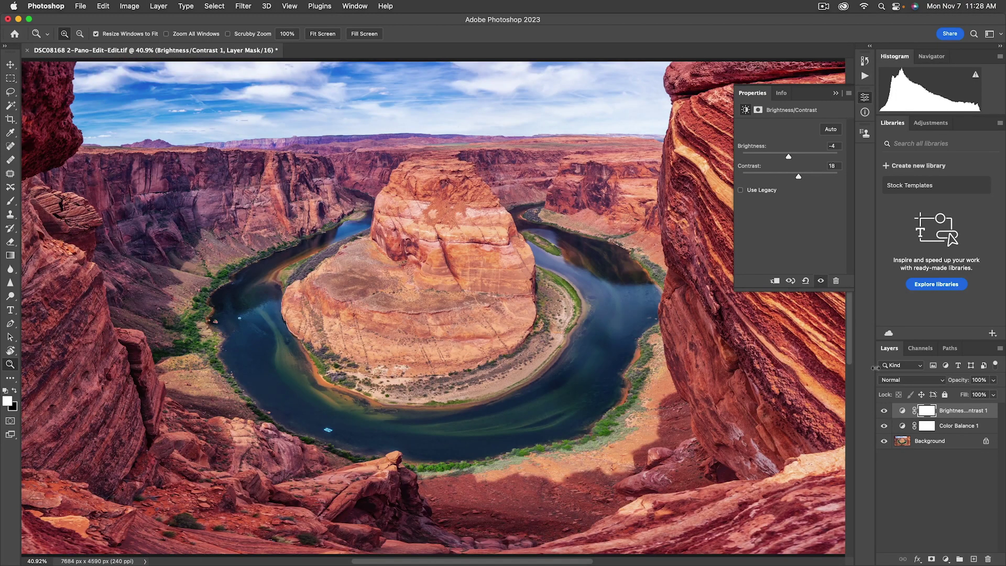
# Hide the Brightness/Contrast layer and fill the Color Balance layer's mask with black.
pyautogui.click(837, 94)
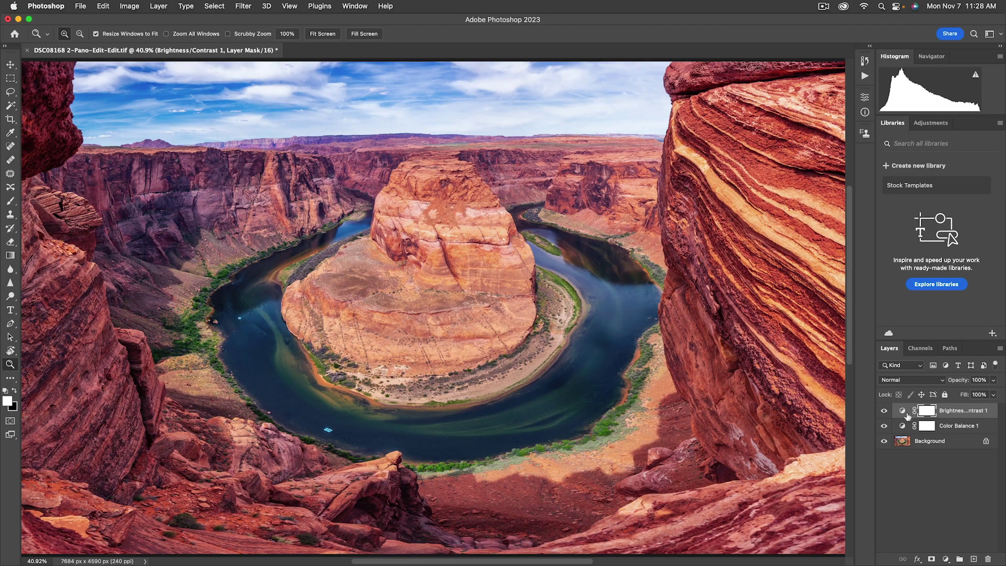
pyautogui.click(885, 412)
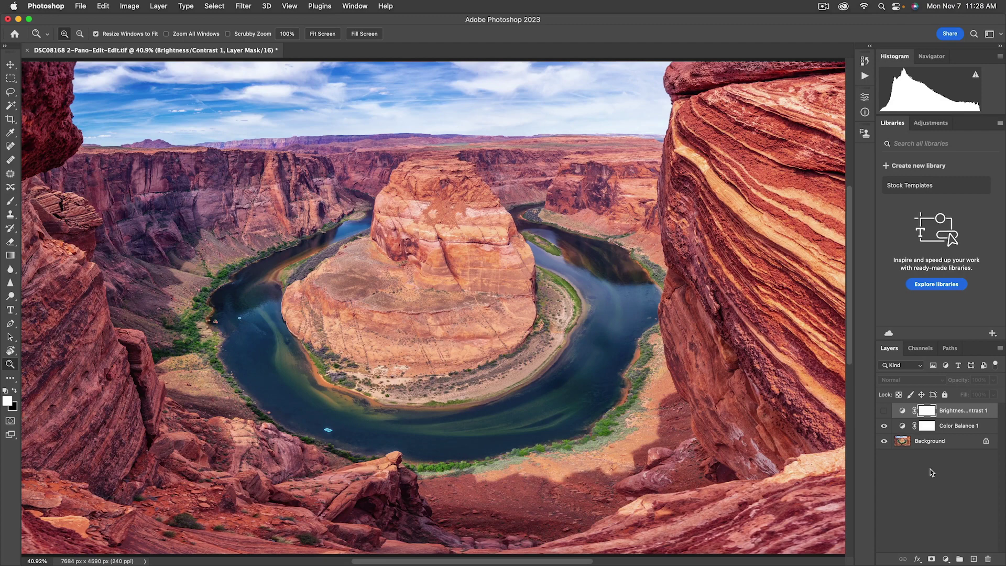
pyautogui.click(926, 428)
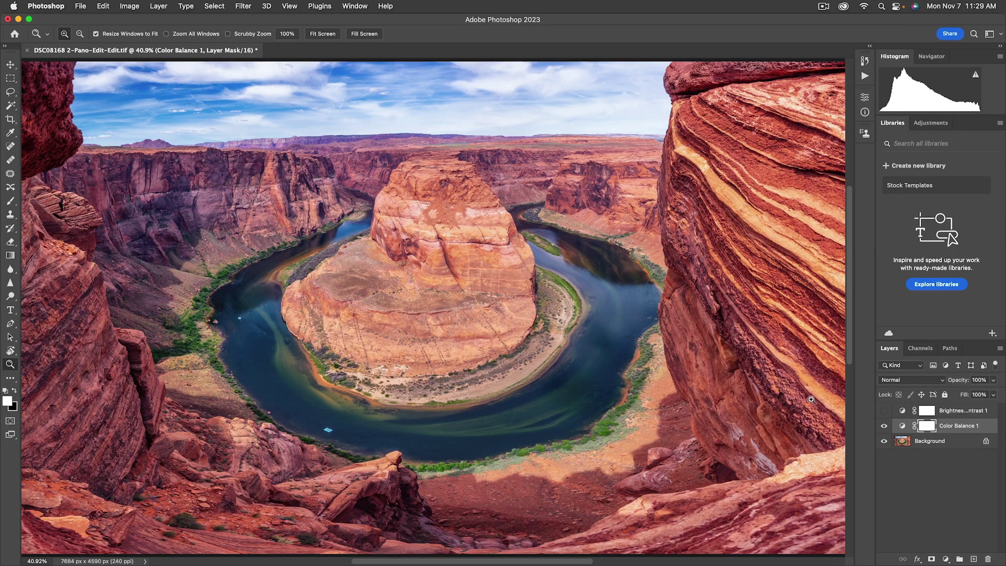
pyautogui.click(15, 392)
pyautogui.press('alt')
pyautogui.hotkey('alt', 'BackSpace')
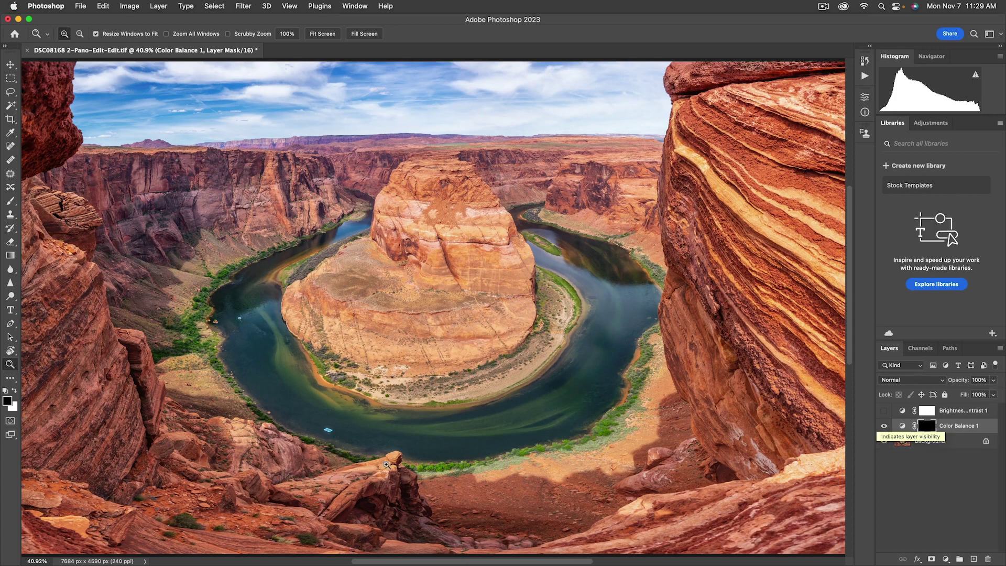
# Paint white on the Color Balance mask with a large soft 80% opacity brush over the central rock, river bend and distant canyon walls, and inspect the mask.
pyautogui.press('x')
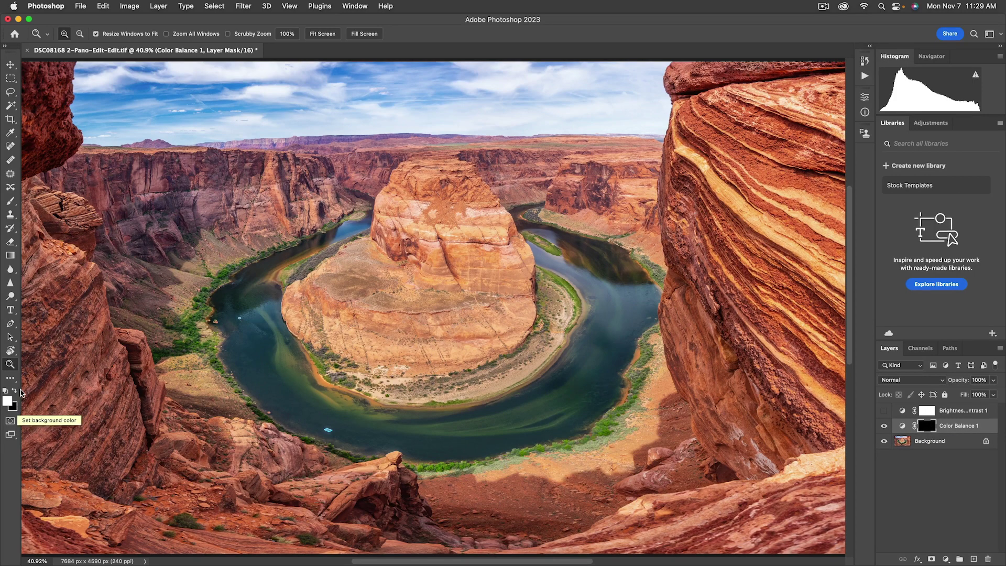
pyautogui.press('b')
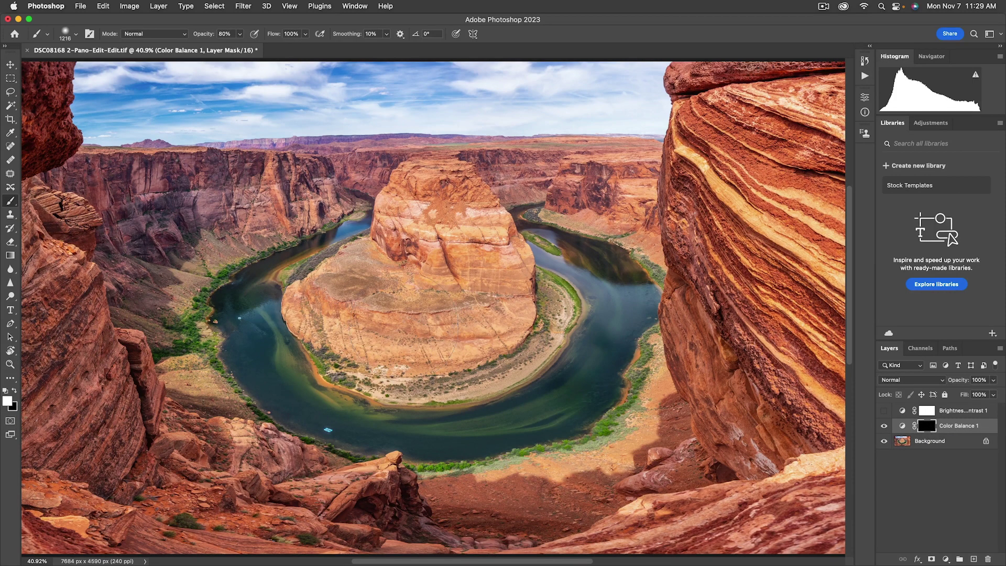
pyautogui.moveTo(399, 325); pyautogui.dragTo(398, 325)
pyautogui.keyDown('alt'); pyautogui.click(927, 427); pyautogui.keyUp('alt')
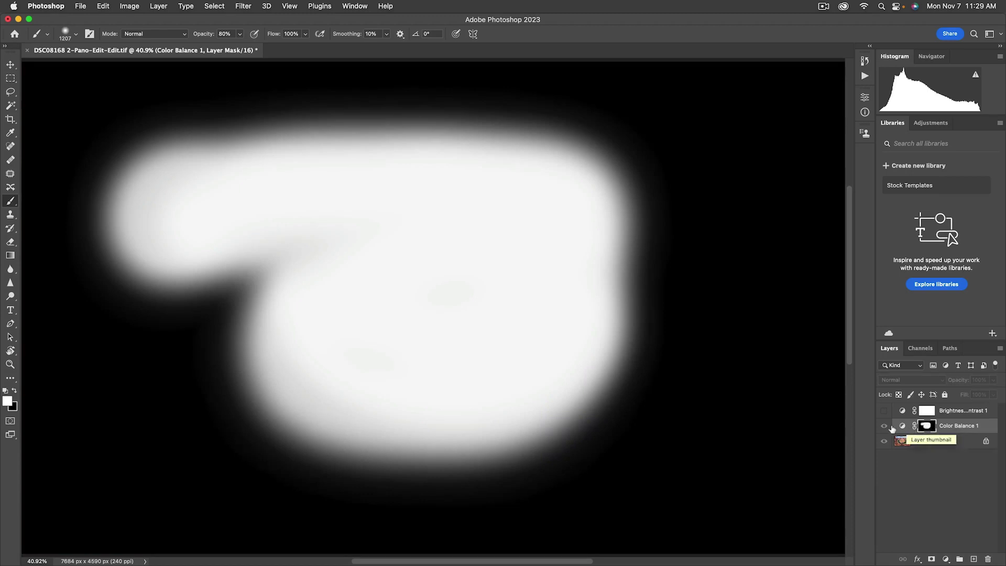
pyautogui.click(902, 427)
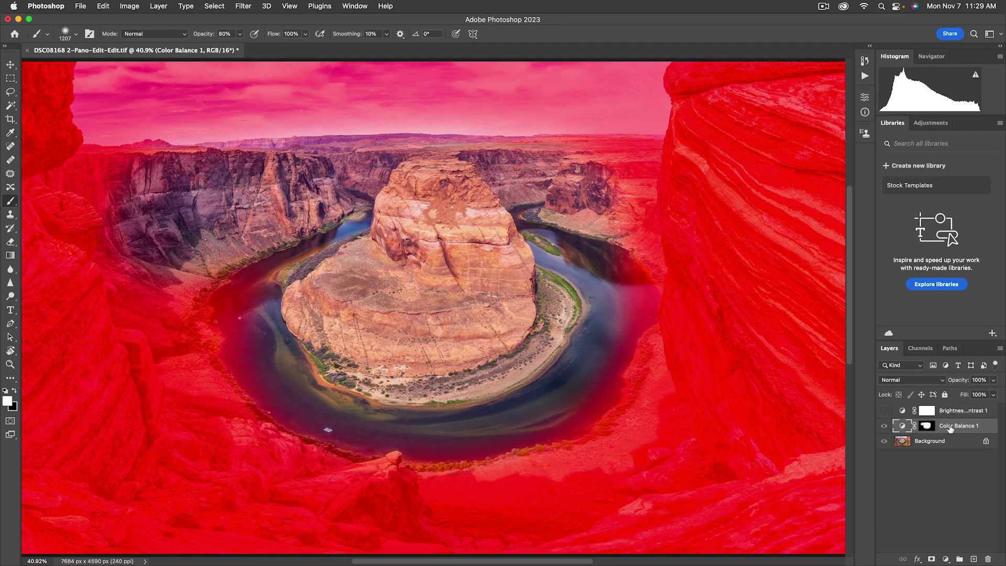
# Show the Brightness/Contrast layer again and replace its mask with a copy of the Color Balance mask, leaving the red mask overlay off.
pyautogui.click(931, 413)
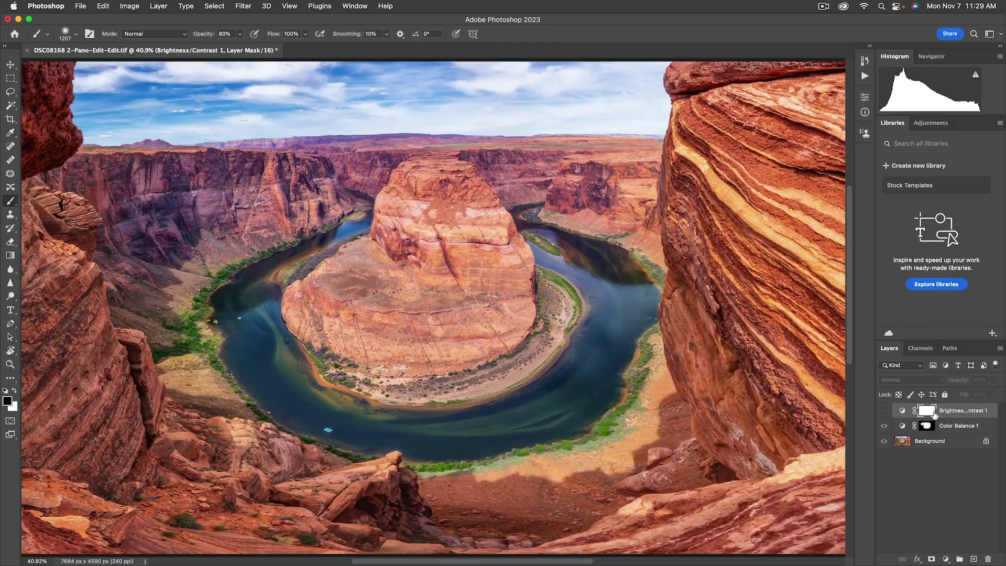
pyautogui.click(885, 412)
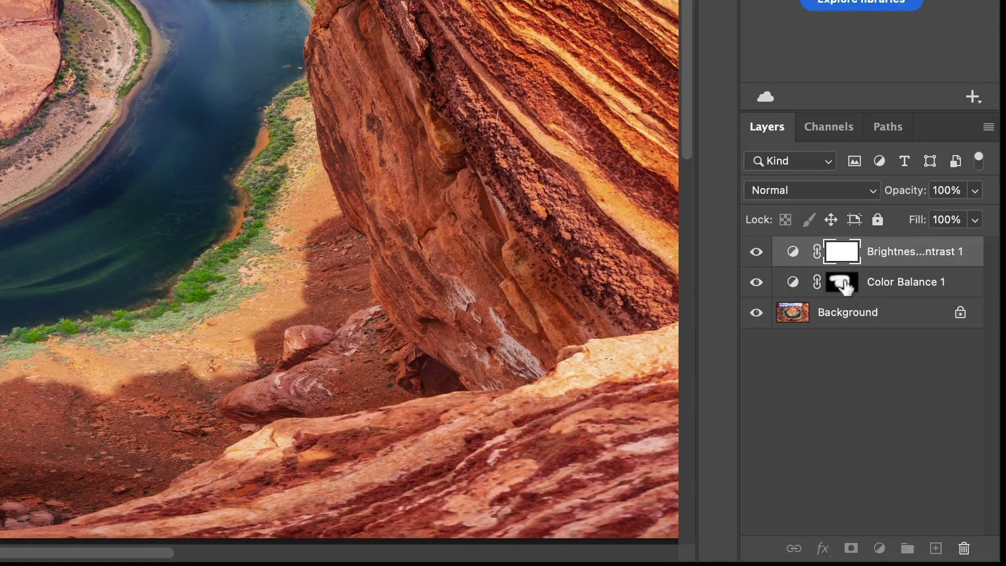
pyautogui.keyDown('alt'); pyautogui.click(844, 286); pyautogui.keyUp('alt')
pyautogui.moveTo(842, 286); pyautogui.dragTo(841, 257)
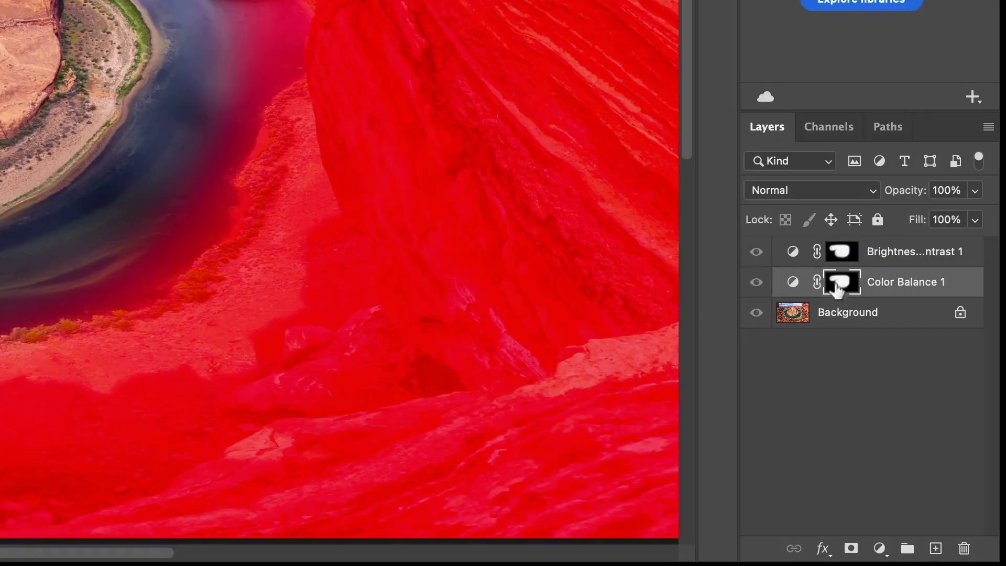
pyautogui.click(798, 255)
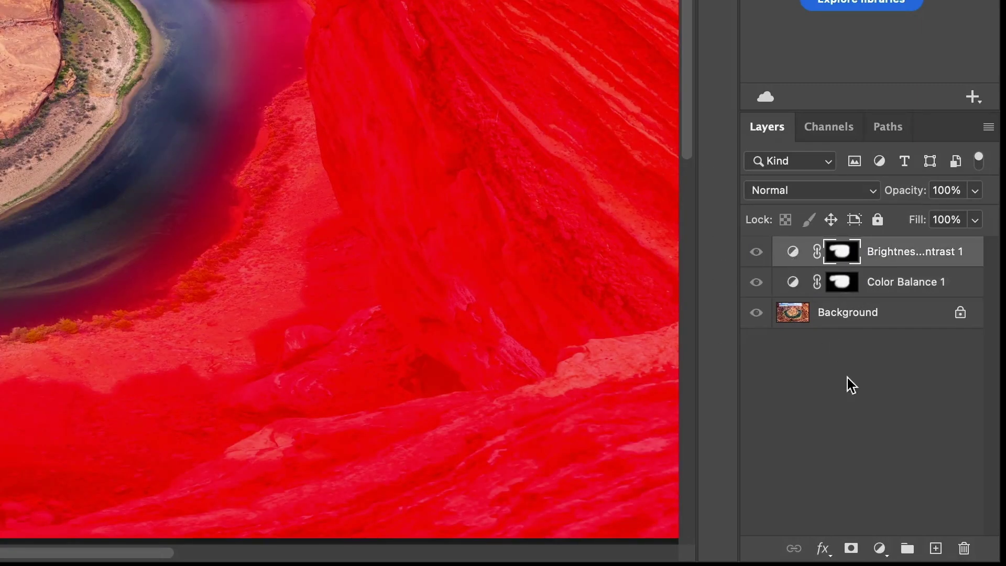
pyautogui.press('\\')
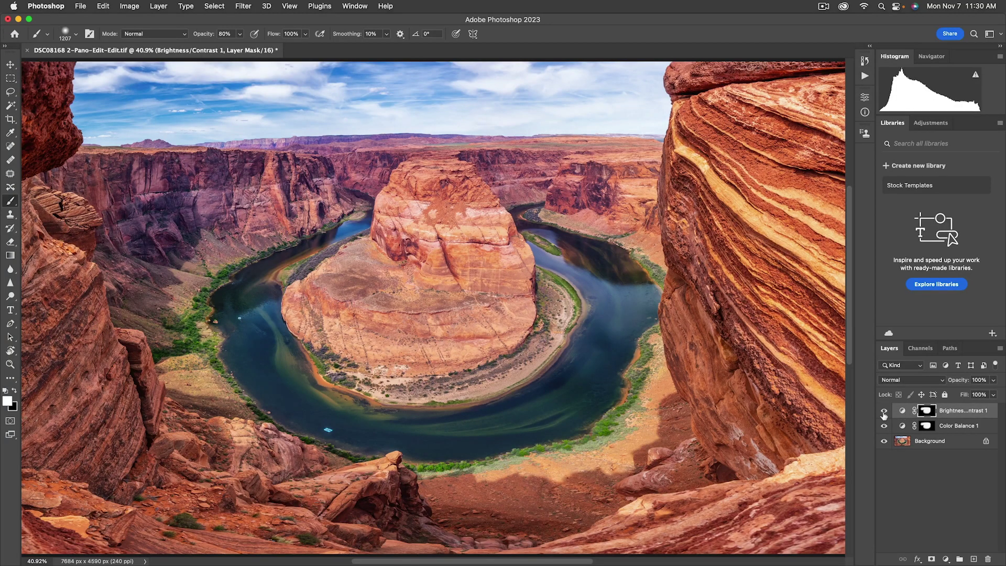
# Compare the photo with and without the masked Brightness/Contrast and Color Balance adjustments, leaving both layers shown.
pyautogui.click(885, 411)
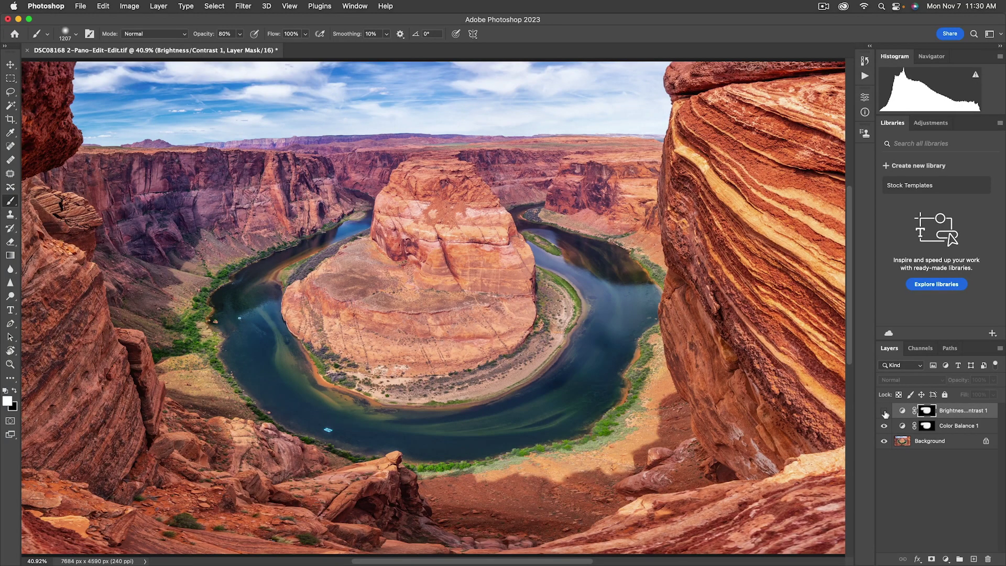
pyautogui.click(885, 412)
pyautogui.click(884, 412)
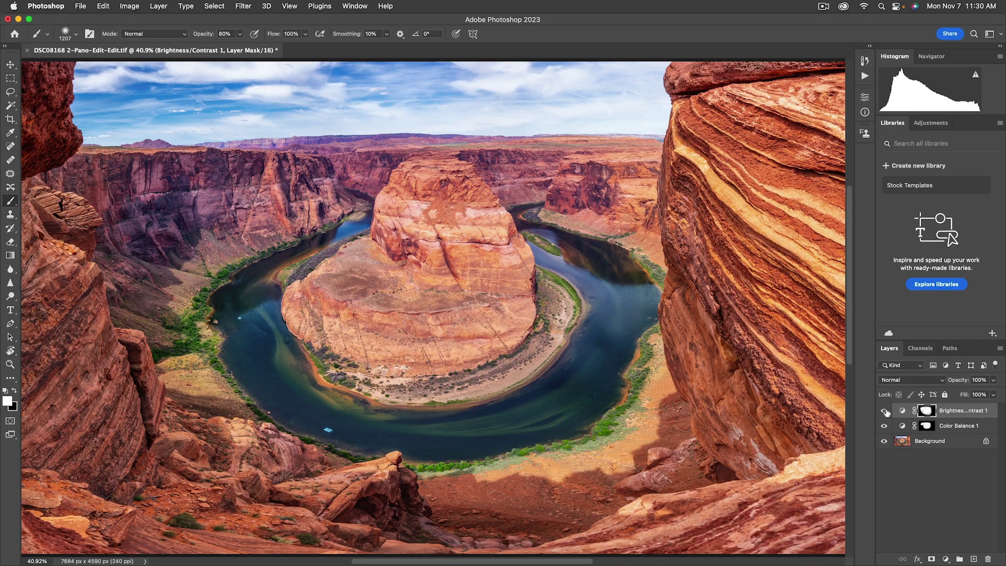
pyautogui.click(885, 411)
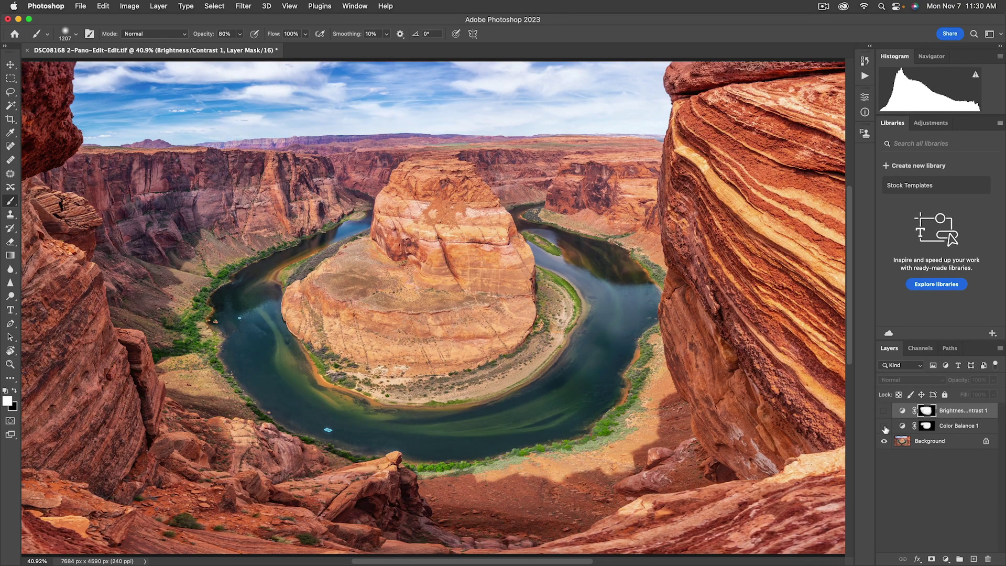
pyautogui.click(885, 411)
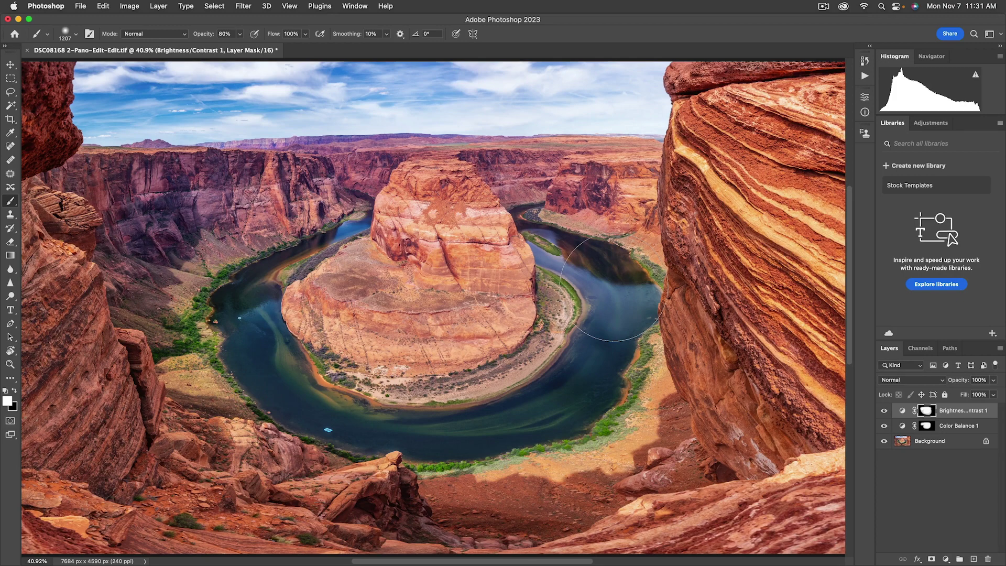
# Add a second Color Balance layer for the foreground rock and set its midtones to Cyan/Red -18, Magenta/Green -8 and Yellow/Blue +15.
pyautogui.press('z')
pyautogui.click(831, 336)
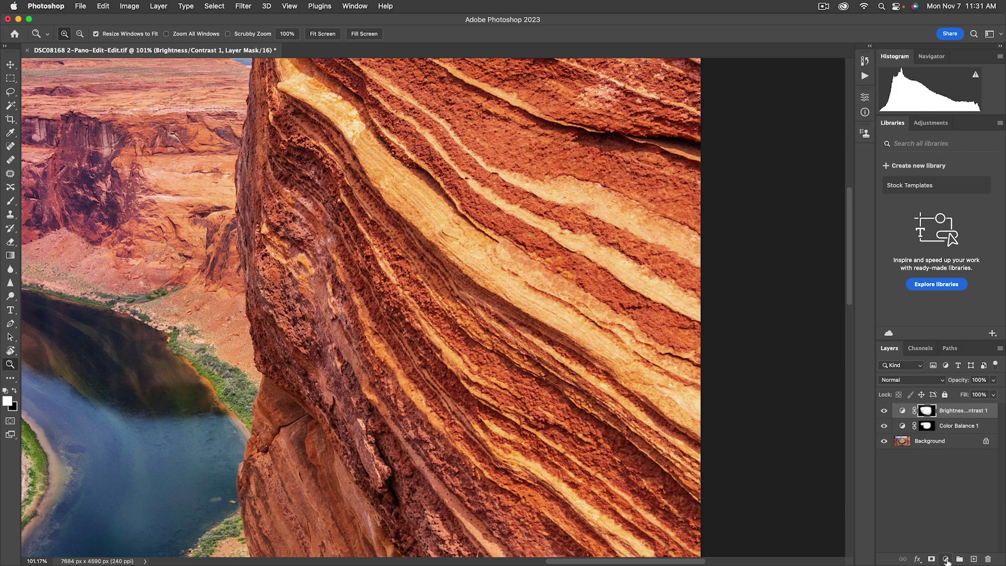
pyautogui.click(946, 559)
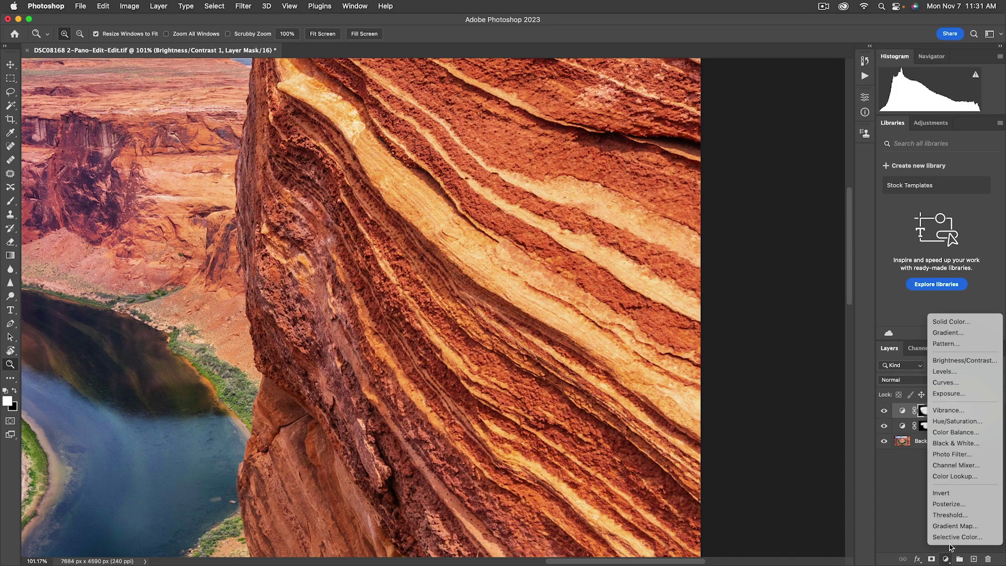
pyautogui.click(954, 434)
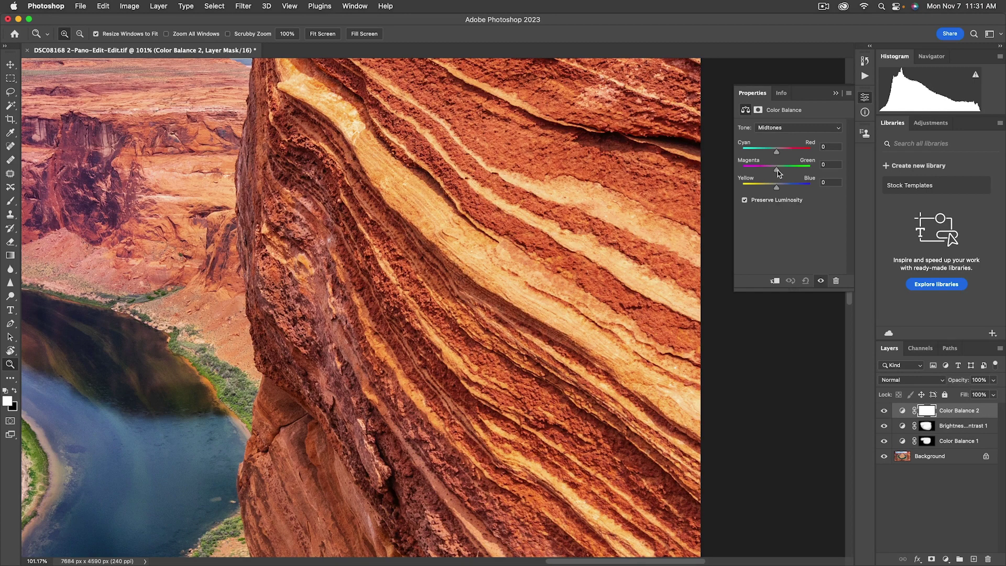
pyautogui.moveTo(793, 150); pyautogui.dragTo(771, 150)
pyautogui.moveTo(788, 170)
pyautogui.mouseDown()
pyautogui.moveTo(756, 170)
pyautogui.moveTo(792, 169)
pyautogui.moveTo(767, 168)
pyautogui.moveTo(782, 168)
pyautogui.moveTo(763, 186)
pyautogui.moveTo(781, 188)
pyautogui.mouseUp()
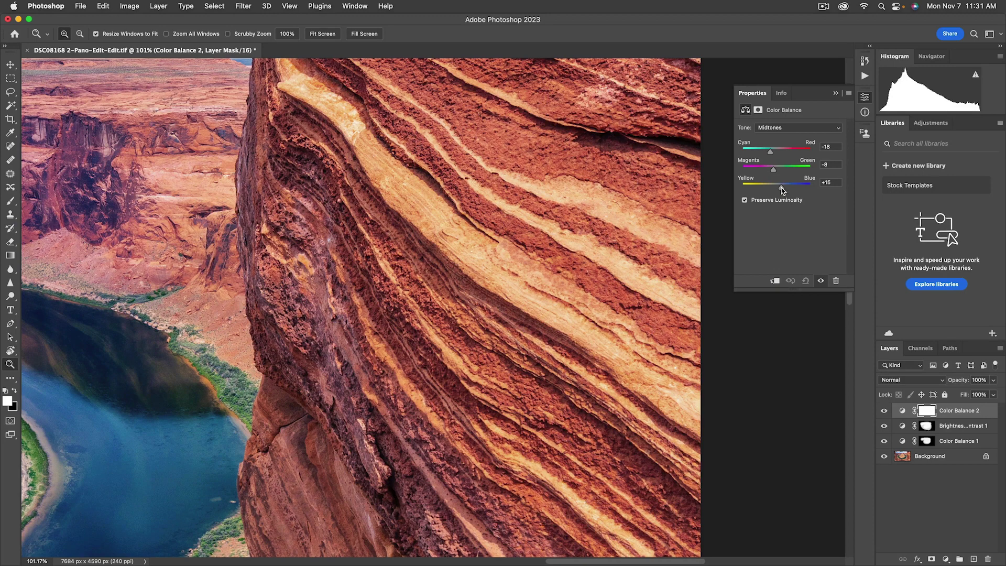
# Set the new Color Balance layer's highlights to Cyan/Red -11, Magenta/Green +4 and Yellow/Blue +10.
pyautogui.click(788, 128)
pyautogui.click(789, 137)
pyautogui.moveTo(776, 151)
pyautogui.mouseDown()
pyautogui.moveTo(759, 152)
pyautogui.moveTo(776, 152)
pyautogui.moveTo(788, 169)
pyautogui.moveTo(763, 169)
pyautogui.moveTo(778, 169)
pyautogui.mouseUp()
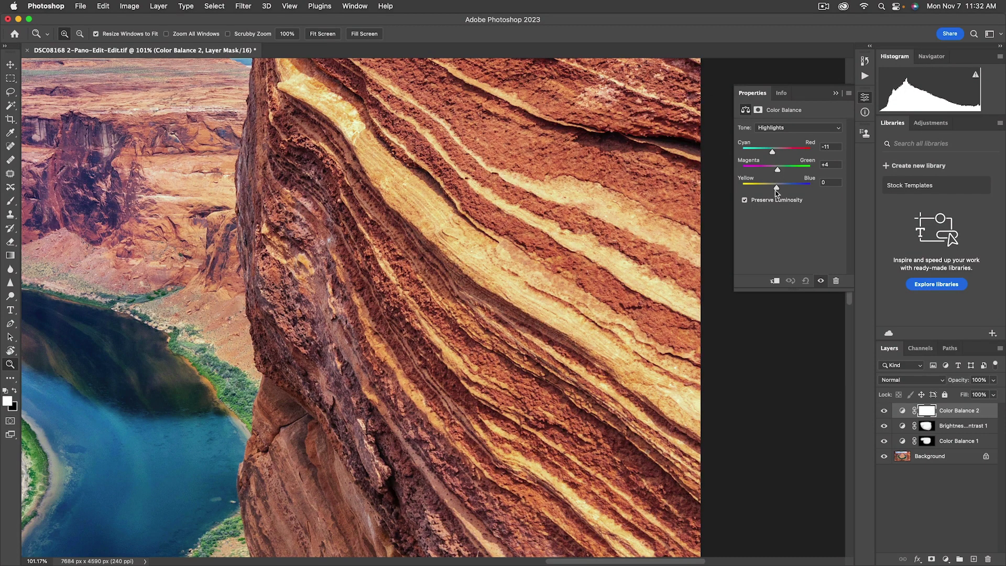
pyautogui.moveTo(764, 187)
pyautogui.mouseDown()
pyautogui.moveTo(796, 189)
pyautogui.moveTo(780, 187)
pyautogui.mouseUp()
# Set the new Color Balance layer's shadows to Cyan/Red -10, Magenta/Green -10 and Yellow/Blue +2.
pyautogui.click(784, 128)
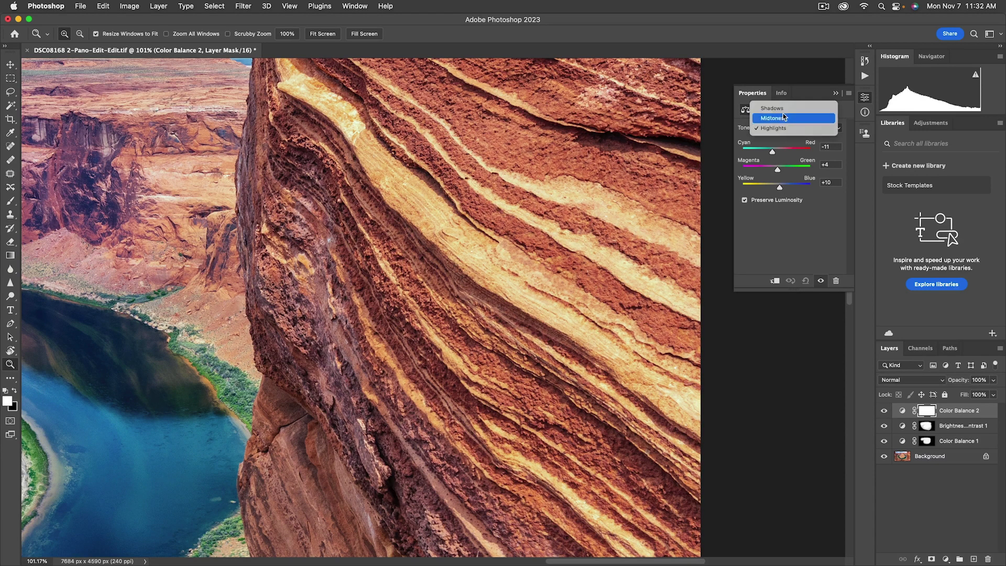
pyautogui.click(783, 109)
pyautogui.moveTo(789, 149)
pyautogui.mouseDown()
pyautogui.moveTo(763, 151)
pyautogui.moveTo(773, 155)
pyautogui.mouseUp()
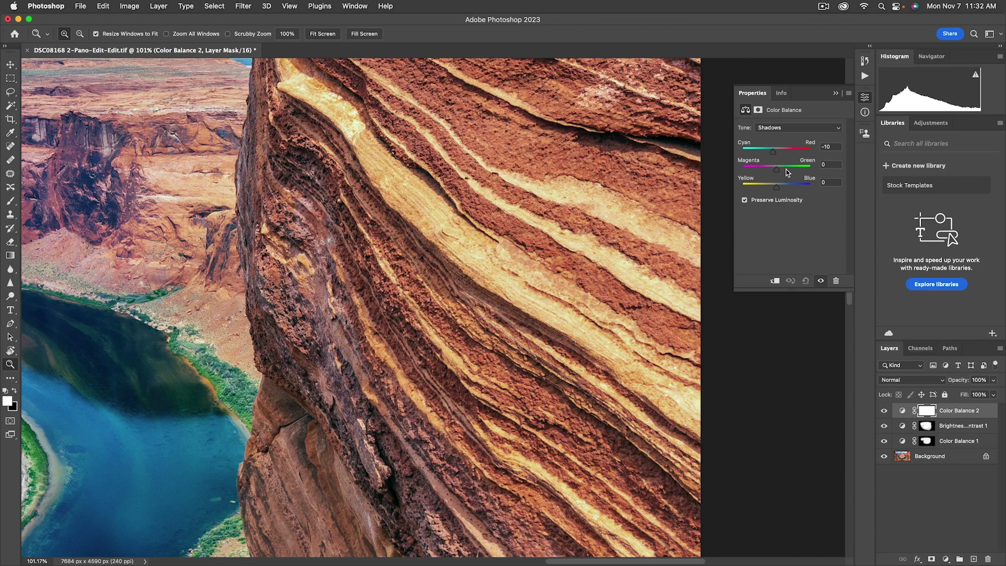
pyautogui.moveTo(777, 168)
pyautogui.mouseDown()
pyautogui.moveTo(790, 169)
pyautogui.moveTo(773, 170)
pyautogui.mouseUp()
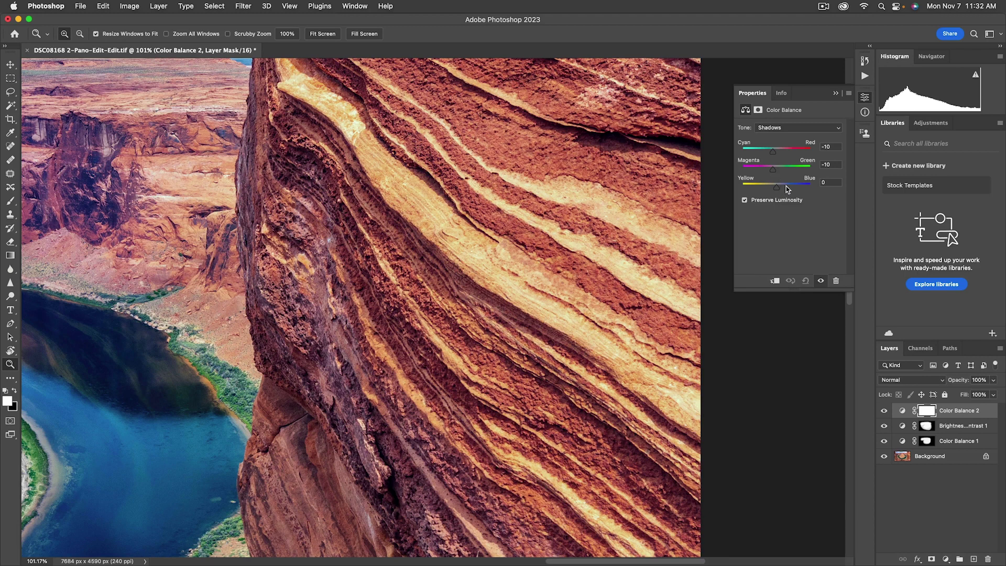
pyautogui.click(786, 186)
pyautogui.click(763, 187)
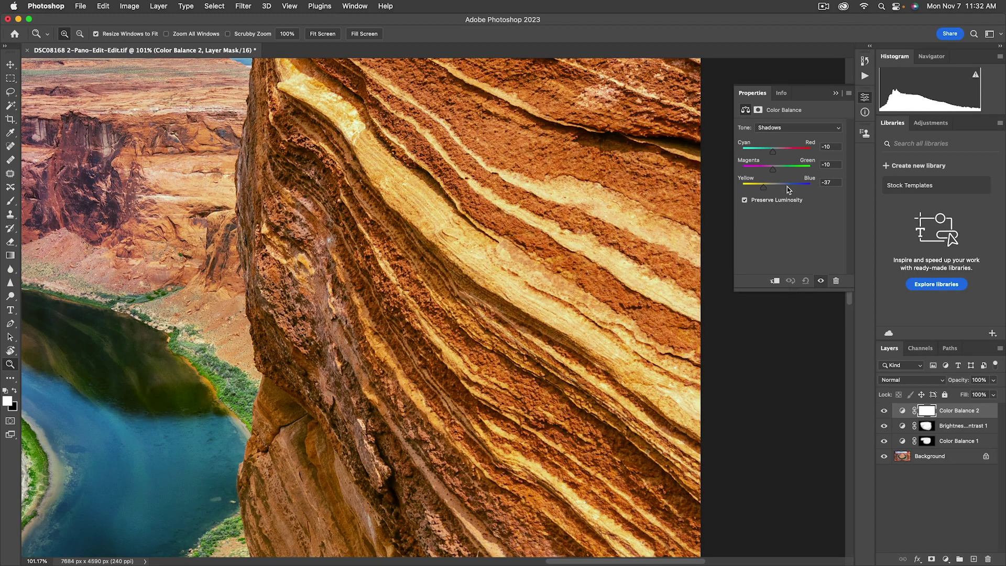
pyautogui.click(788, 187)
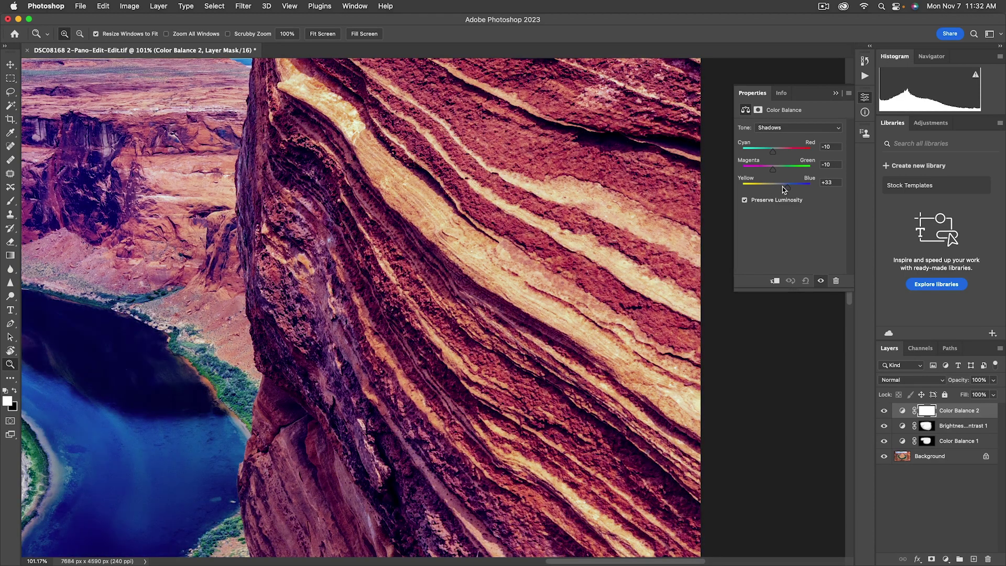
pyautogui.moveTo(788, 187); pyautogui.dragTo(777, 187)
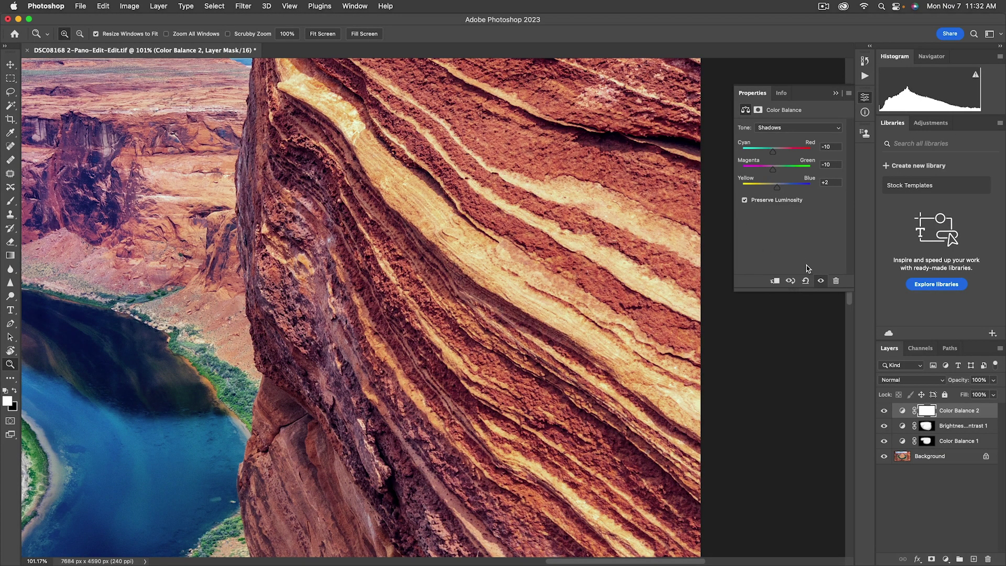
# Fit the whole image in view and compare it with and without the Color Balance 2 layer, leaving the layer shown.
pyautogui.press('super+0')
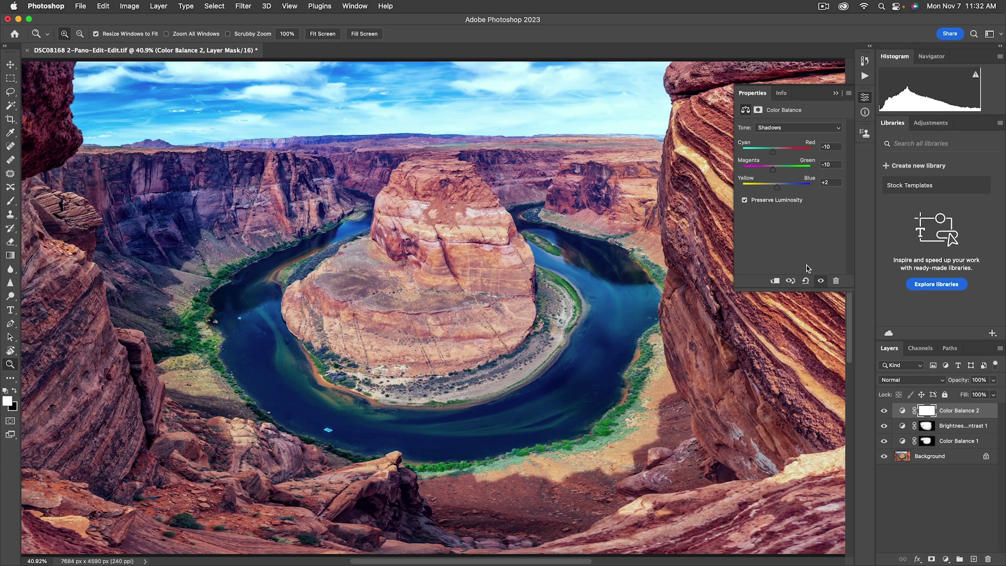
pyautogui.click(835, 94)
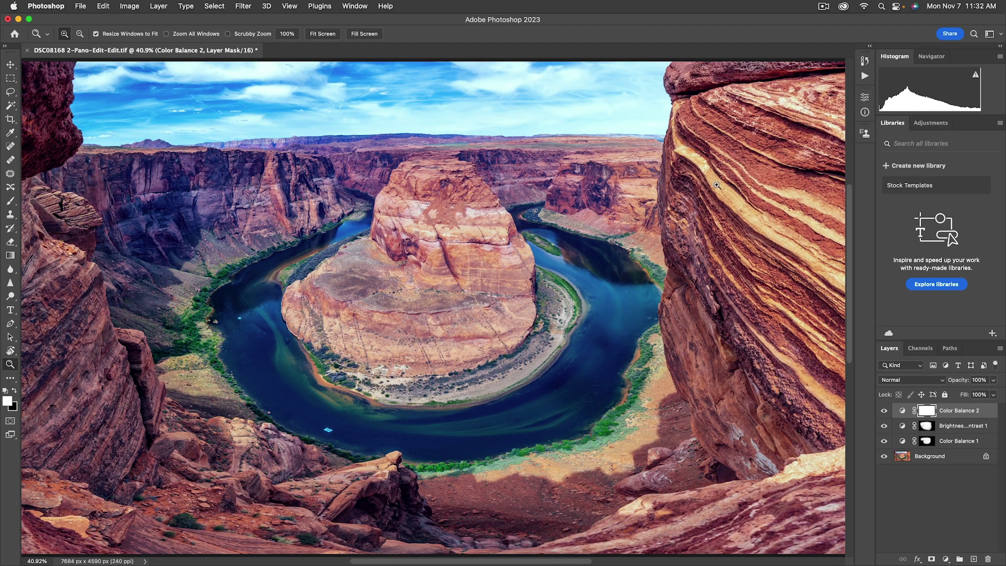
pyautogui.click(885, 411)
pyautogui.click(885, 411)
pyautogui.click(884, 411)
pyautogui.click(885, 412)
pyautogui.click(884, 412)
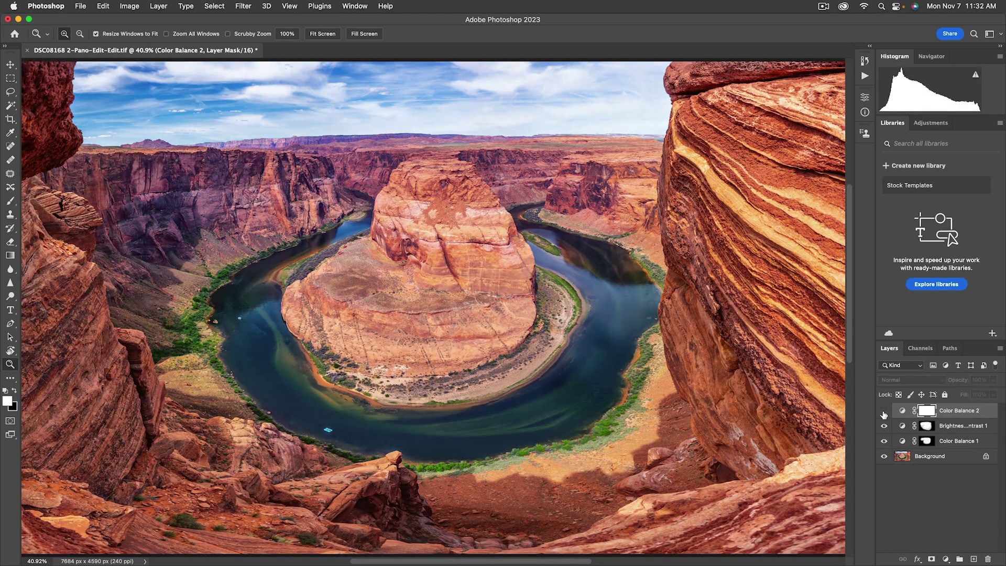
pyautogui.click(885, 413)
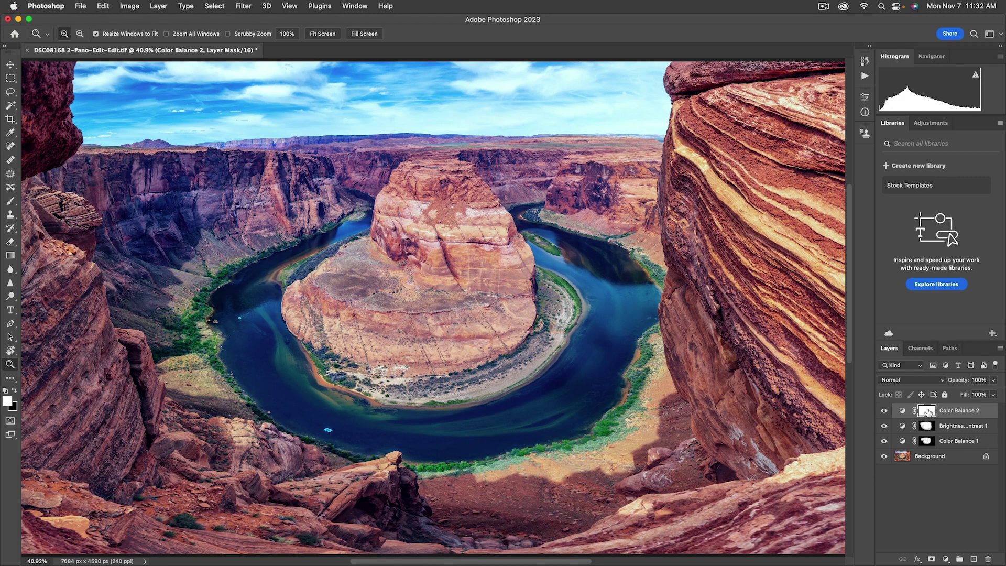
# Fill the Color Balance 2 layer's mask with black.
pyautogui.press('x')
pyautogui.press('alt')
pyautogui.hotkey('alt', 'BackSpace')
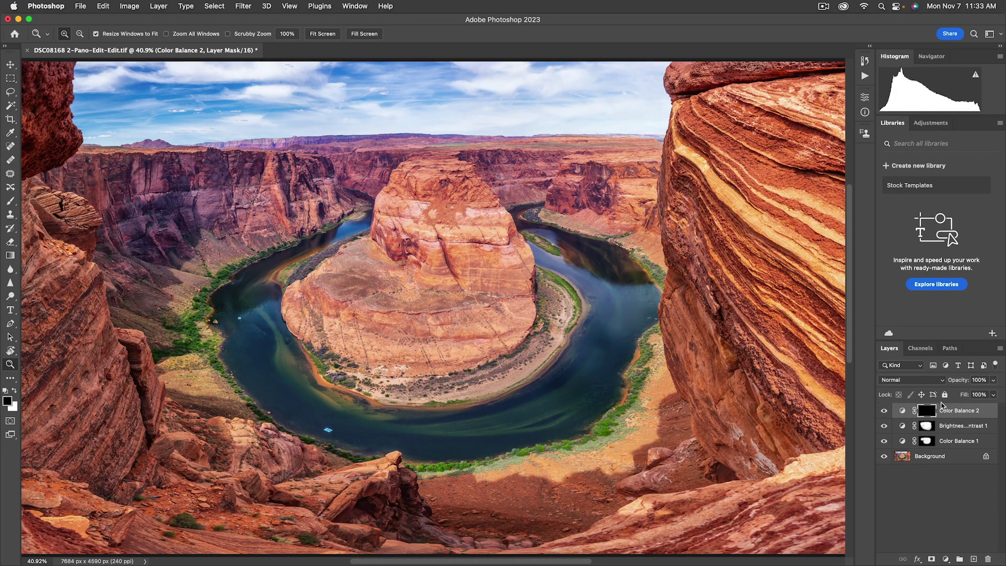
# Paint white on the Color Balance 2 mask over the foreground rocks, finishing with a 1522 px soft brush at 50% opacity.
pyautogui.press('b')
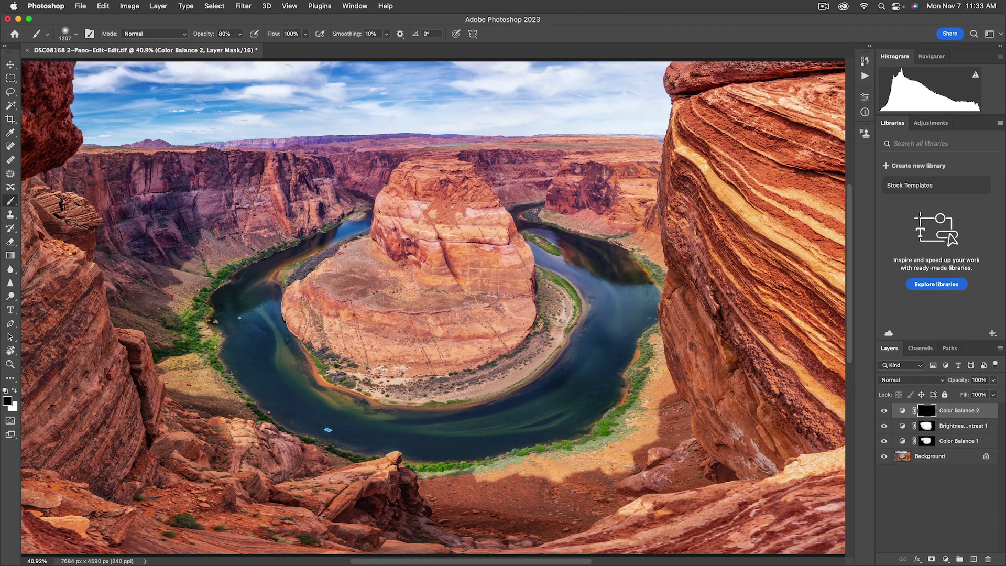
pyautogui.press('x')
pyautogui.moveTo(697, 265); pyautogui.dragTo(733, 264)
pyautogui.moveTo(234, 516)
pyautogui.mouseDown()
pyautogui.moveTo(116, 498)
pyautogui.moveTo(74, 425)
pyautogui.moveTo(39, 199)
pyautogui.moveTo(67, 456)
pyautogui.mouseUp()
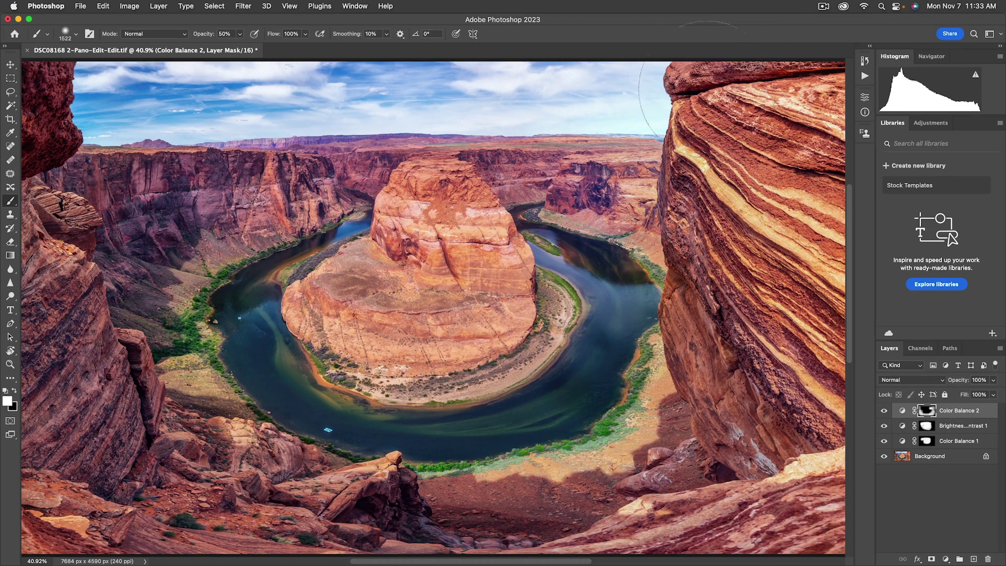
# Compare the foreground rocks with and without the masked Color Balance 2 layer, leaving it shown.
pyautogui.click(884, 412)
pyautogui.click(884, 412)
pyautogui.click(885, 412)
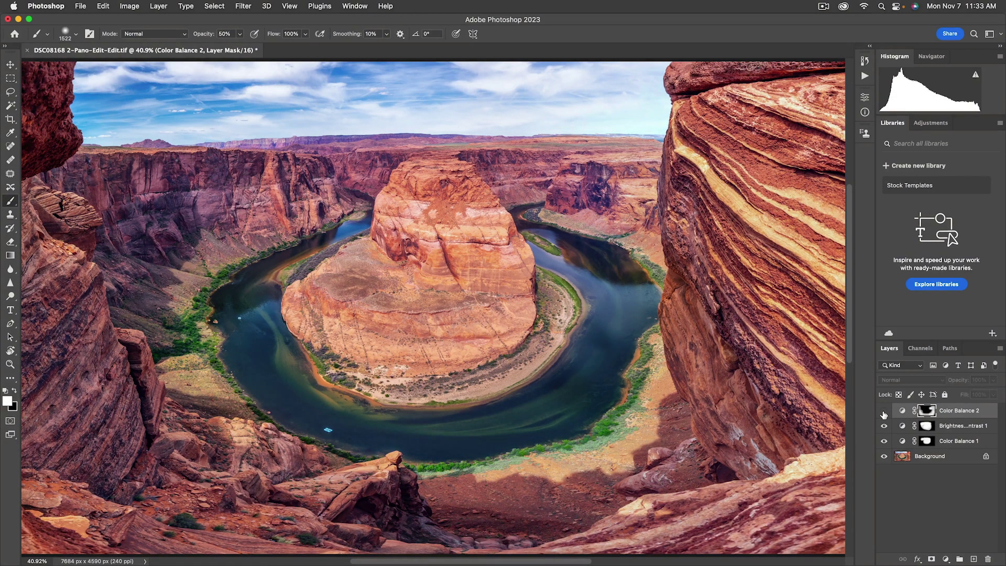
pyautogui.click(884, 412)
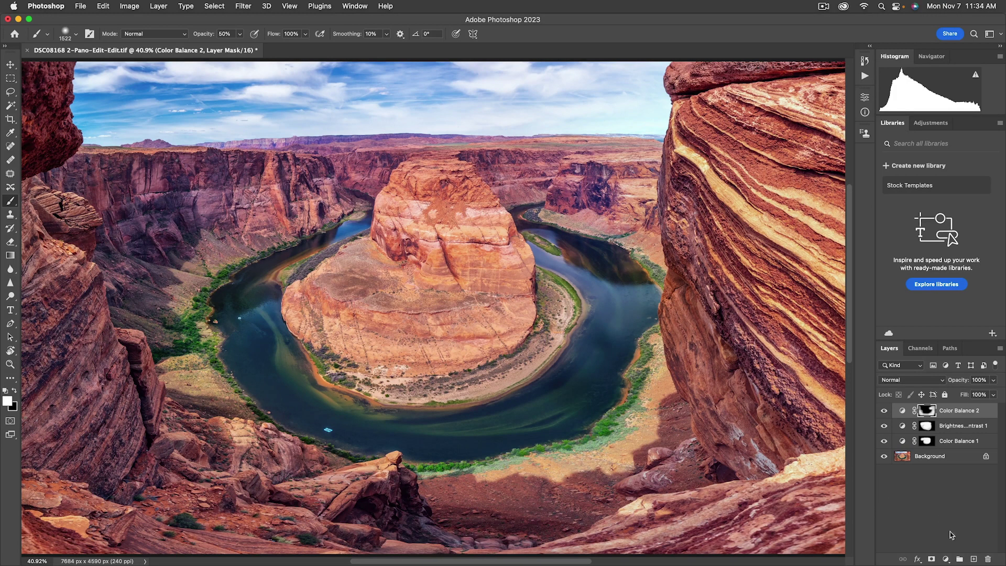
# Add a Curves layer and sample the central rock with the on-image adjustment to place a highlight point at input 207, output 200.
pyautogui.click(946, 559)
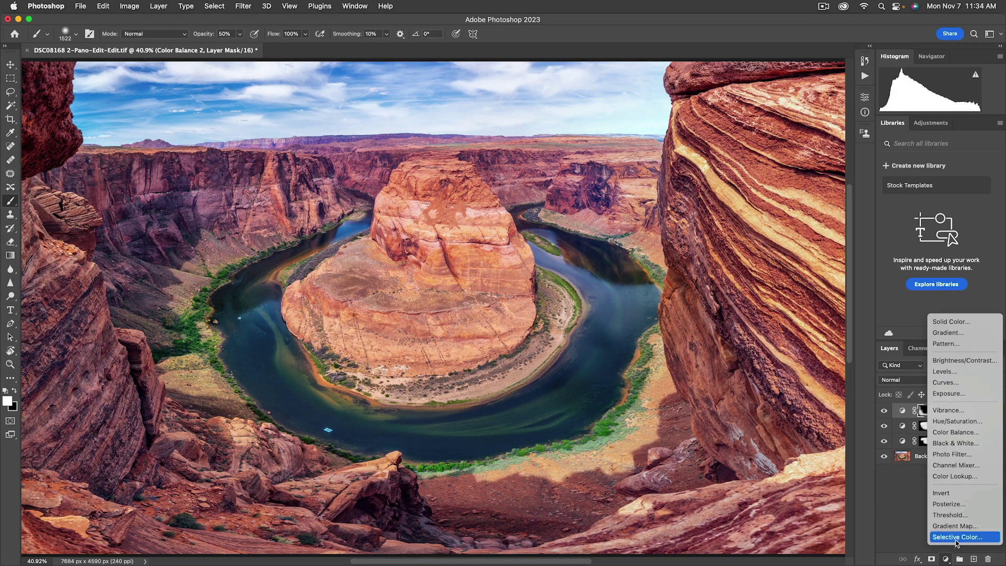
pyautogui.click(958, 383)
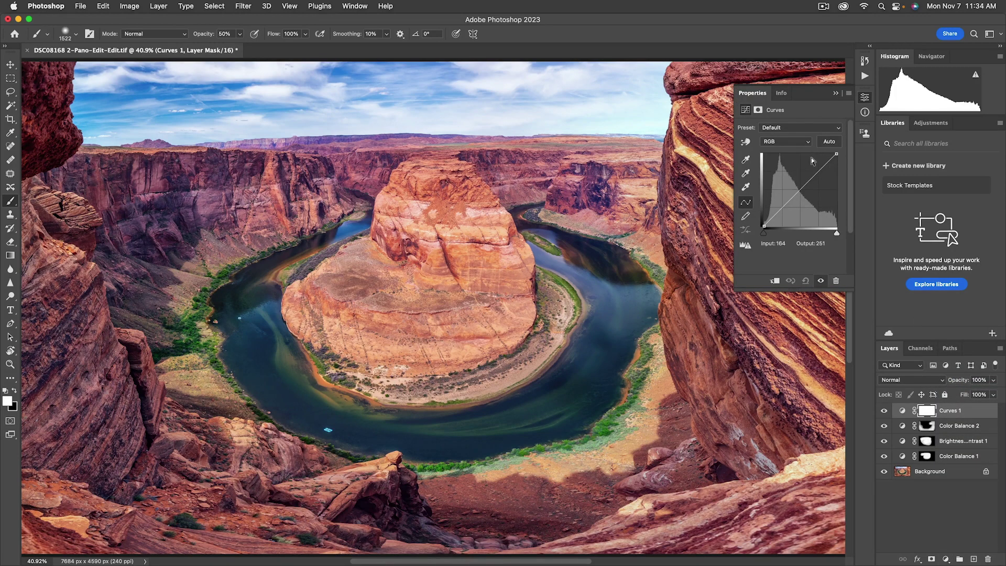
pyautogui.click(747, 143)
pyautogui.click(496, 232)
pyautogui.moveTo(496, 231)
pyautogui.mouseDown()
pyautogui.moveTo(497, 207)
pyautogui.moveTo(490, 250)
pyautogui.moveTo(488, 236)
pyautogui.mouseUp()
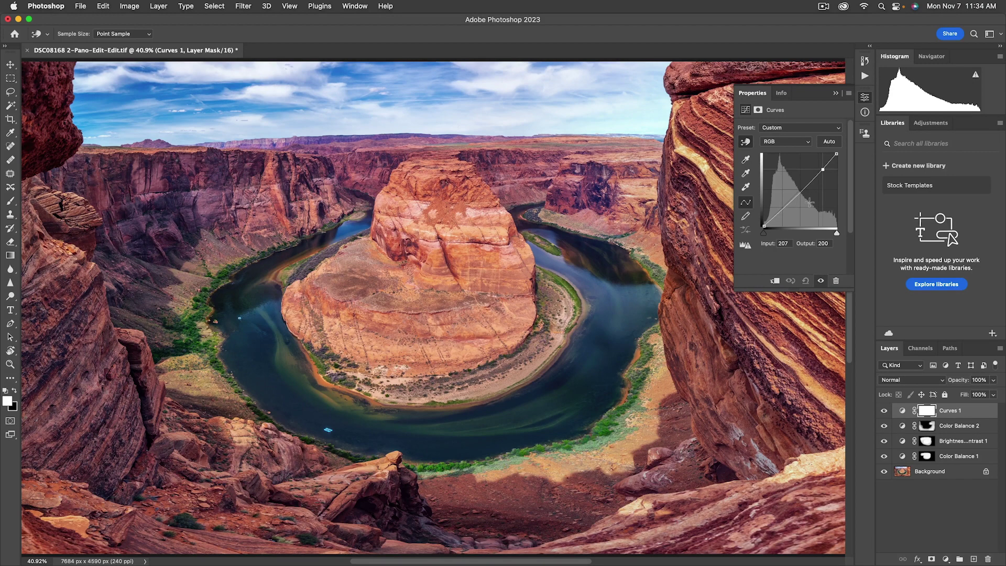
# Add shadow and midtone points to the curve, raise the highlight point, and set the midtone point to input 126, output 123.
pyautogui.click(783, 208)
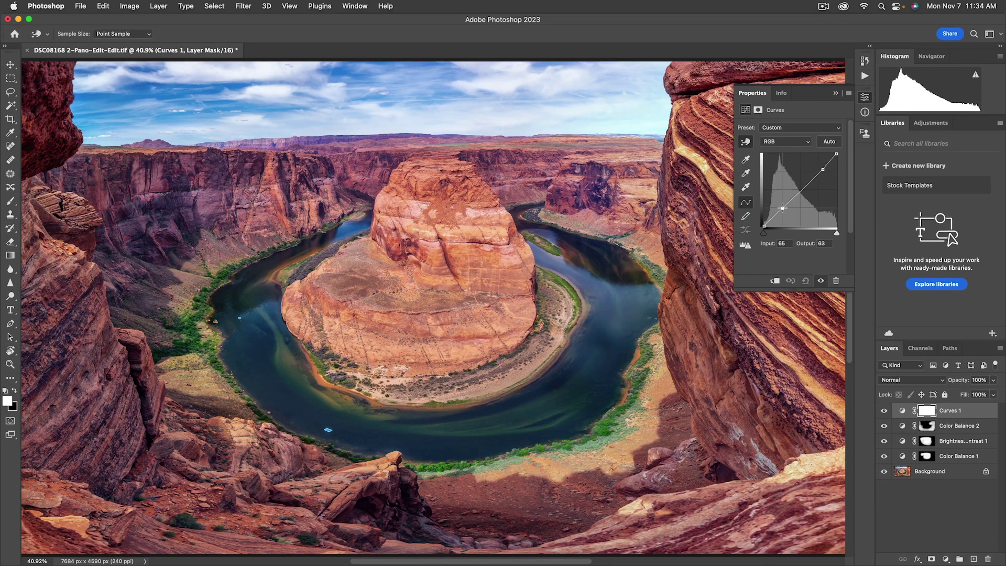
pyautogui.click(800, 188)
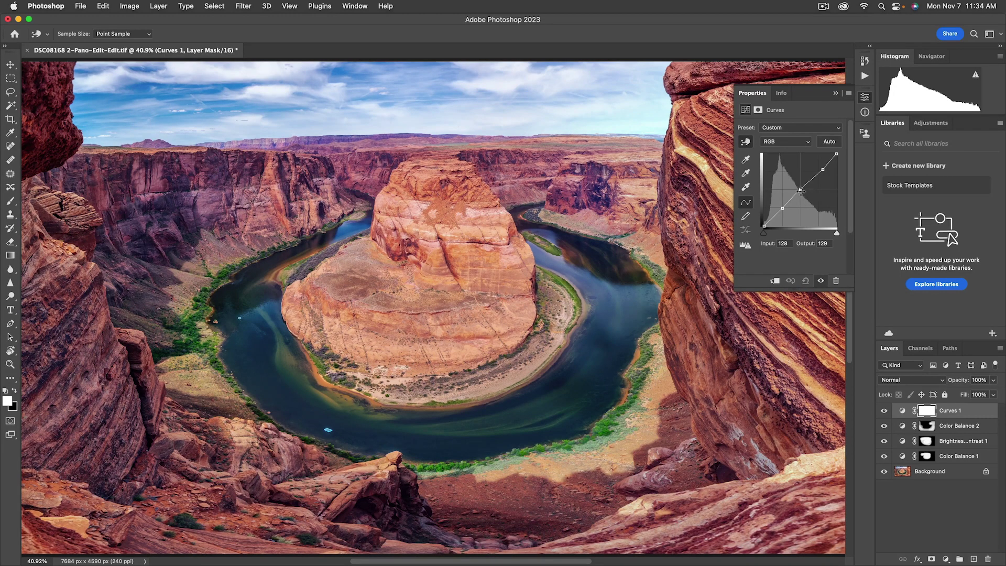
pyautogui.moveTo(800, 189)
pyautogui.mouseDown()
pyautogui.moveTo(801, 201)
pyautogui.moveTo(800, 191)
pyautogui.mouseUp()
pyautogui.click(782, 209)
pyautogui.moveTo(823, 169); pyautogui.dragTo(800, 191)
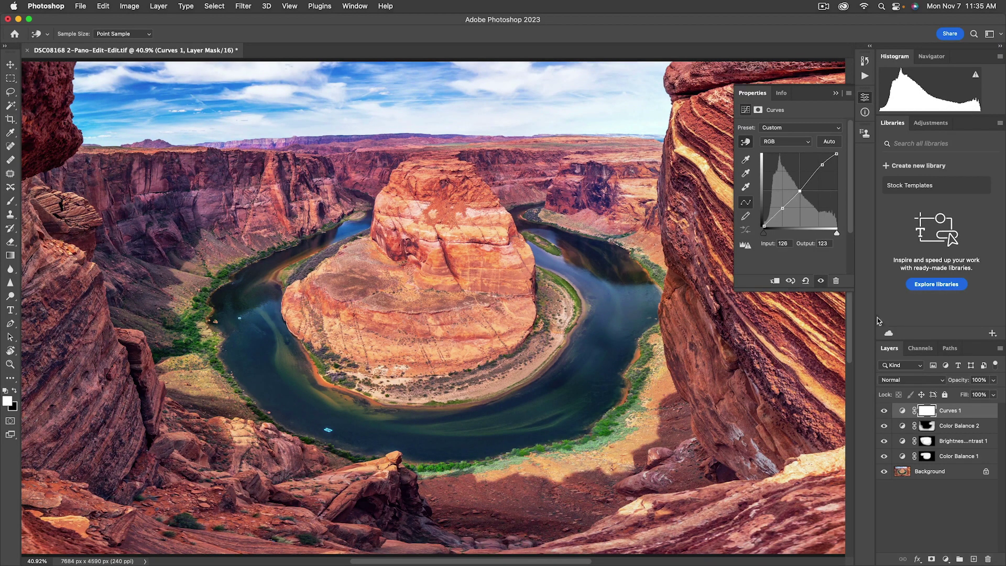
# Close the curve settings and compare the photo with and without the Curves 1 layer, leaving the layer shown.
pyautogui.click(884, 412)
pyautogui.click(884, 412)
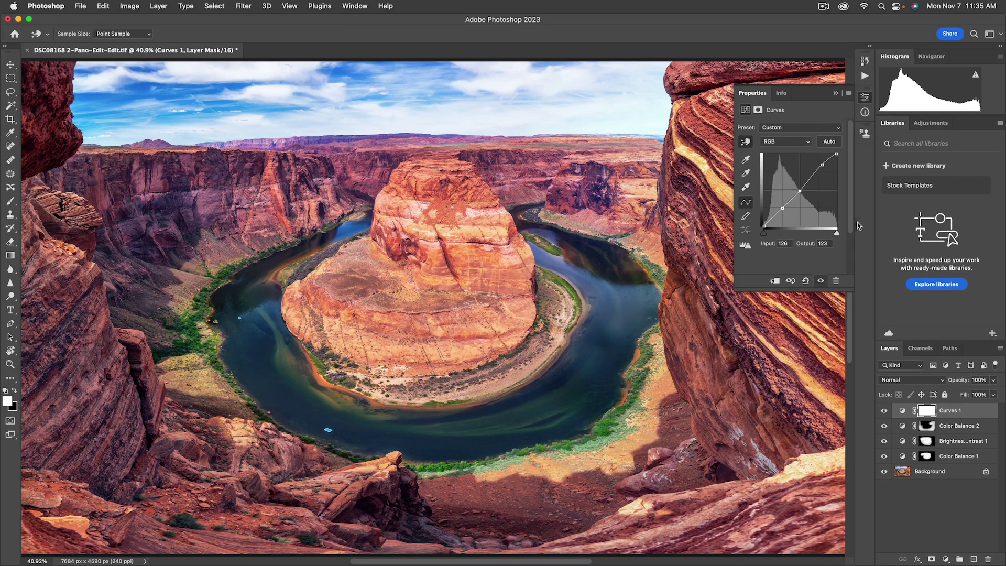
pyautogui.click(836, 93)
pyautogui.click(885, 412)
pyautogui.click(885, 412)
pyautogui.click(885, 412)
pyautogui.click(885, 412)
pyautogui.click(885, 412)
pyautogui.click(885, 412)
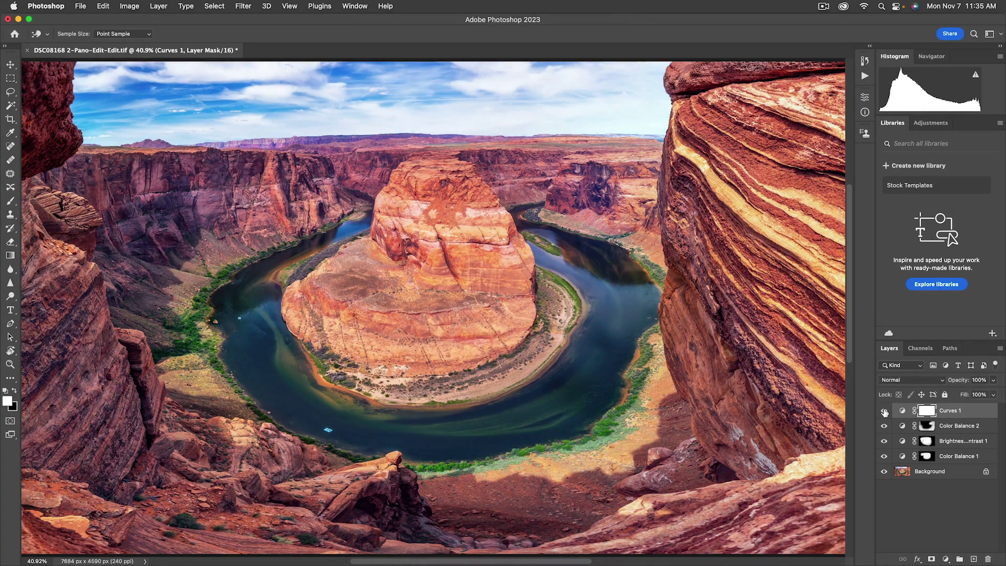
pyautogui.click(885, 412)
pyautogui.click(885, 412)
pyautogui.click(885, 412)
pyautogui.click(884, 412)
# Fill the Curves 1 mask with black and paint white over the canyon background with the 1522 px brush at 50% opacity.
pyautogui.click(941, 412)
pyautogui.press('b')
pyautogui.press('x')
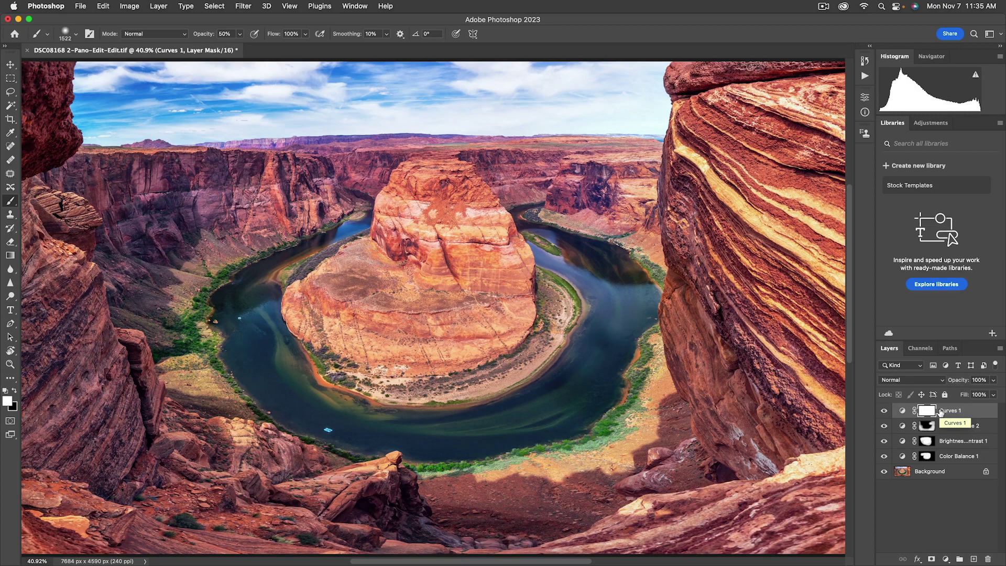
pyautogui.click(929, 412)
pyautogui.press('x')
pyautogui.hotkey('alt', 'BackSpace')
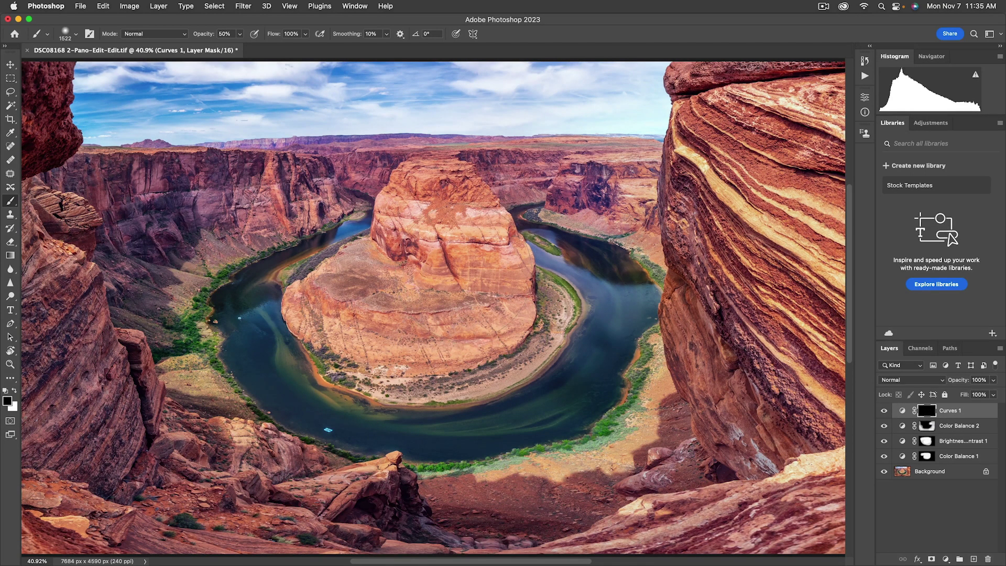
pyautogui.press('x')
pyautogui.click(315, 192)
# Add a Hue/Saturation adjustment layer above Curves 1, set its master saturation to -6 and close its settings.
pyautogui.click(947, 561)
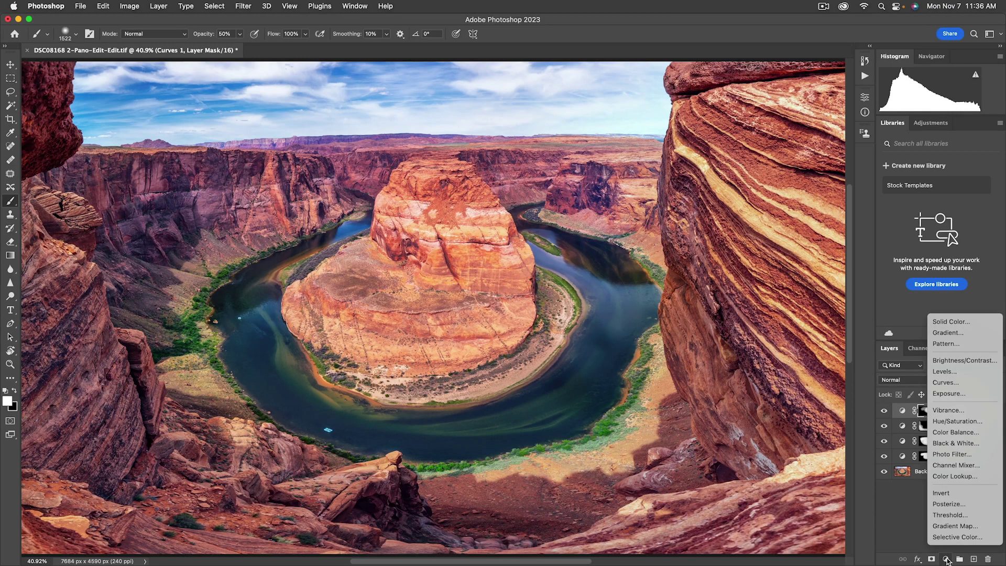
pyautogui.click(956, 421)
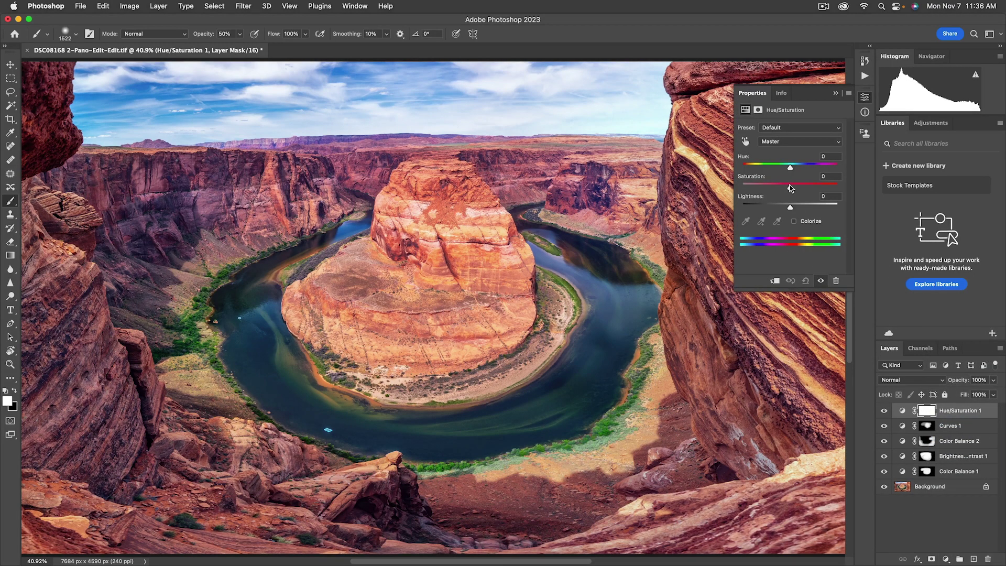
pyautogui.moveTo(791, 187); pyautogui.dragTo(786, 186)
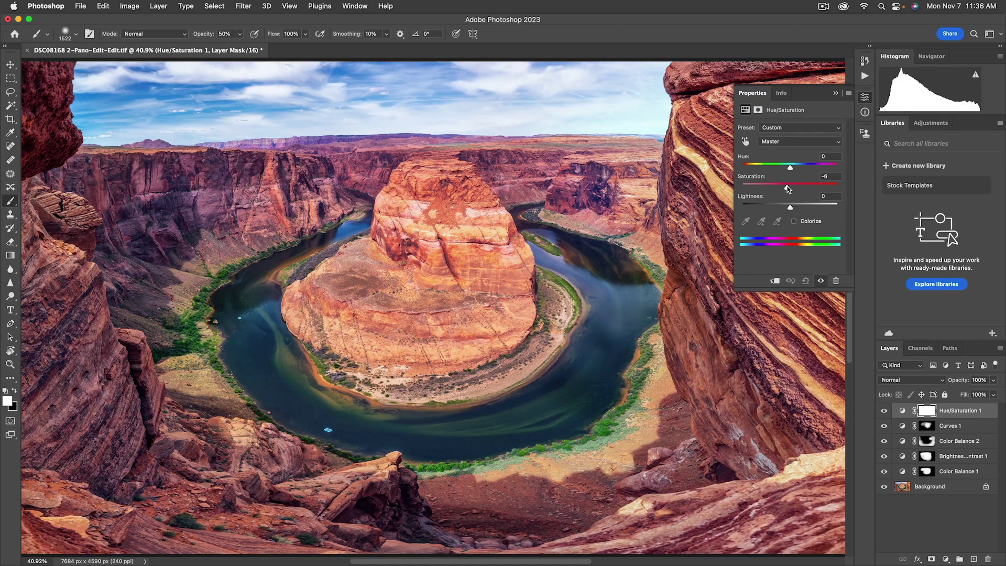
pyautogui.click(837, 93)
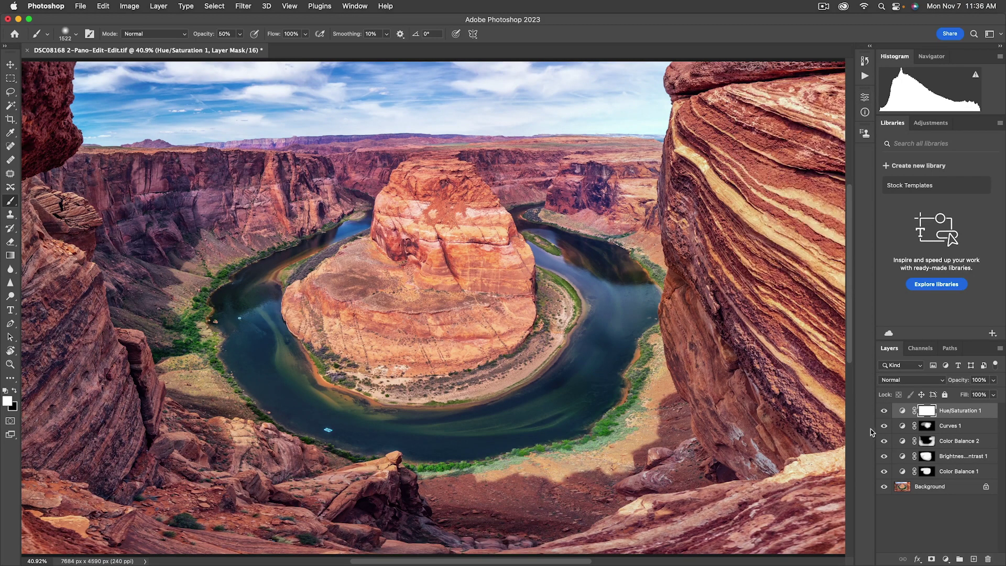
# Compare the photo with and without the Hue/Saturation 1 layer, leaving the layer shown.
pyautogui.click(884, 412)
pyautogui.click(885, 412)
pyautogui.click(885, 412)
pyautogui.click(885, 411)
pyautogui.click(885, 411)
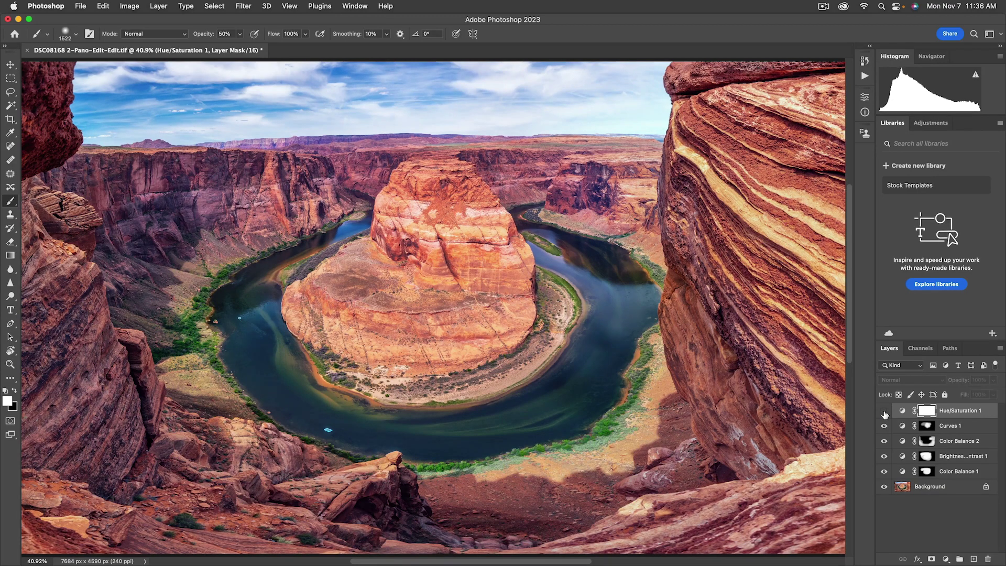
pyautogui.click(885, 412)
# Add a Levels adjustment layer above Hue/Saturation 1 and set its midtone input level to 0.90.
pyautogui.press('z')
pyautogui.press('super+1')
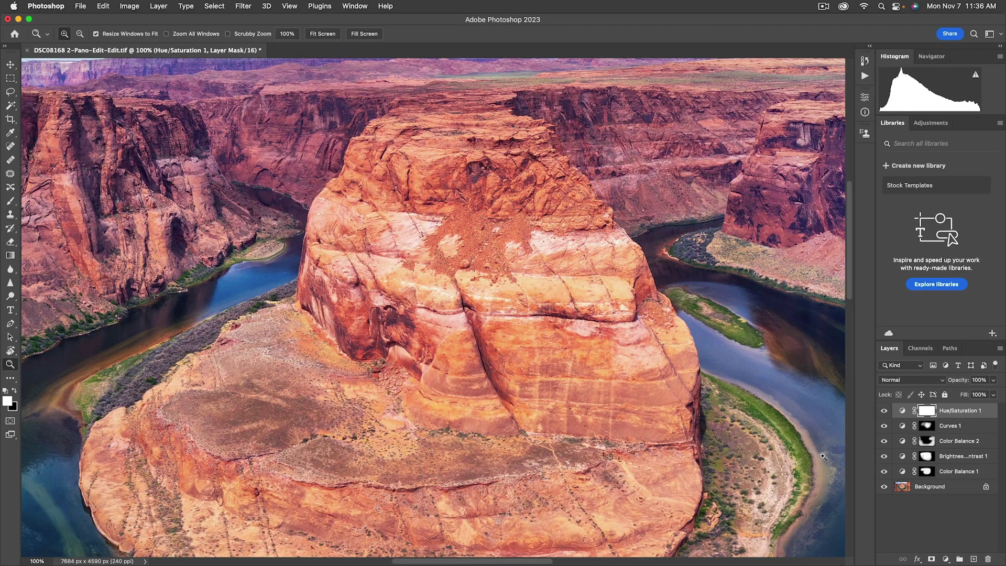
pyautogui.click(946, 559)
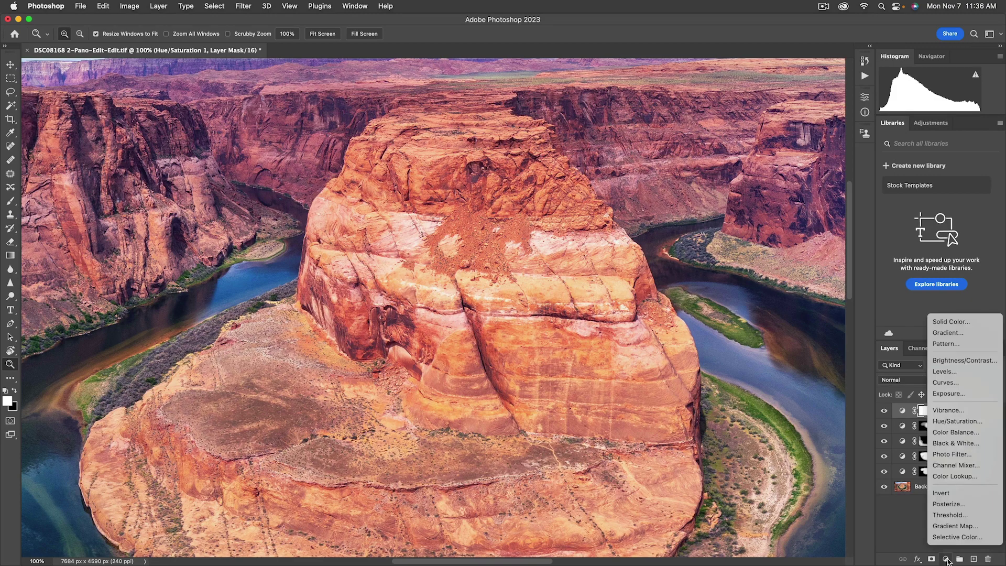
pyautogui.click(951, 371)
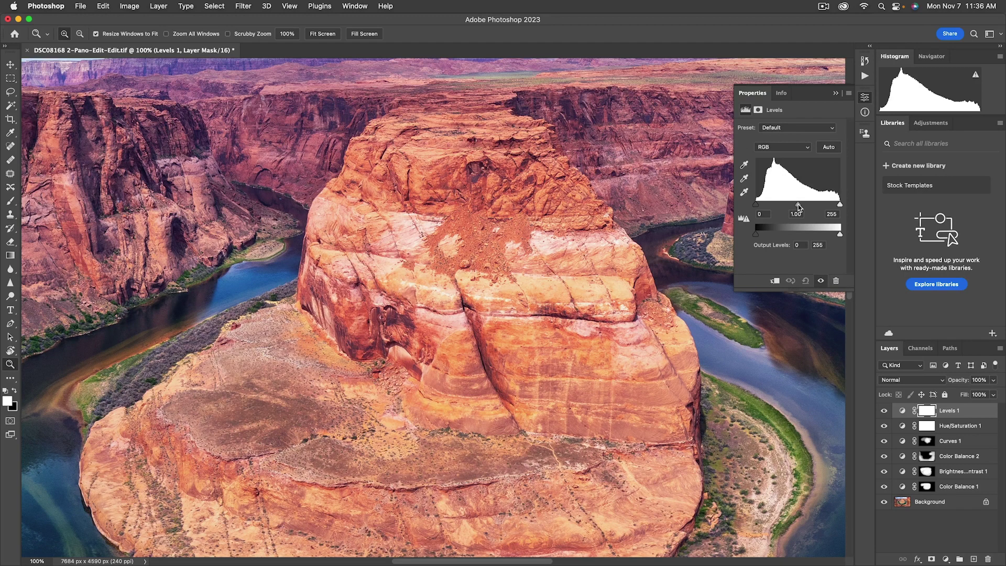
pyautogui.moveTo(798, 205); pyautogui.dragTo(801, 205)
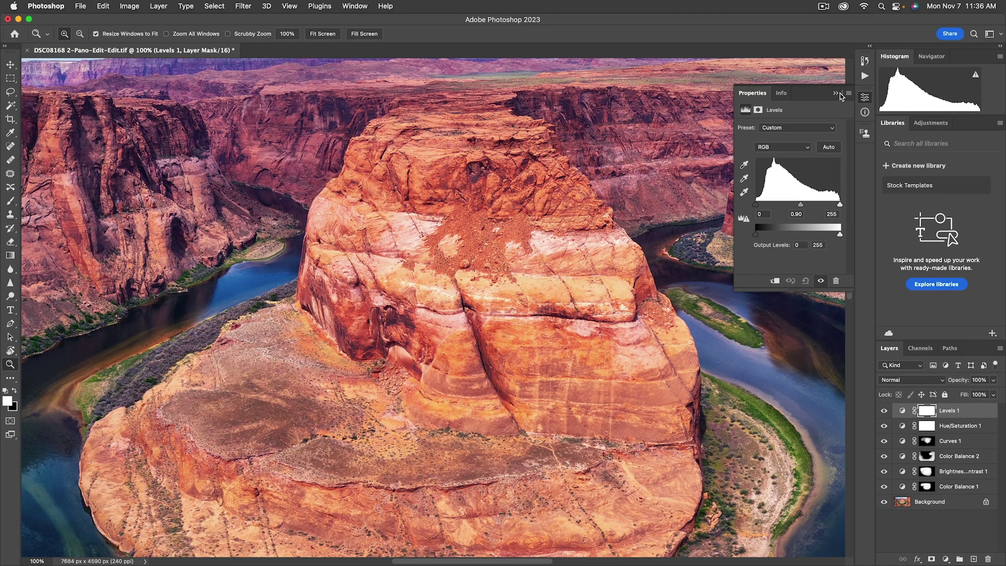
pyautogui.press('super+0')
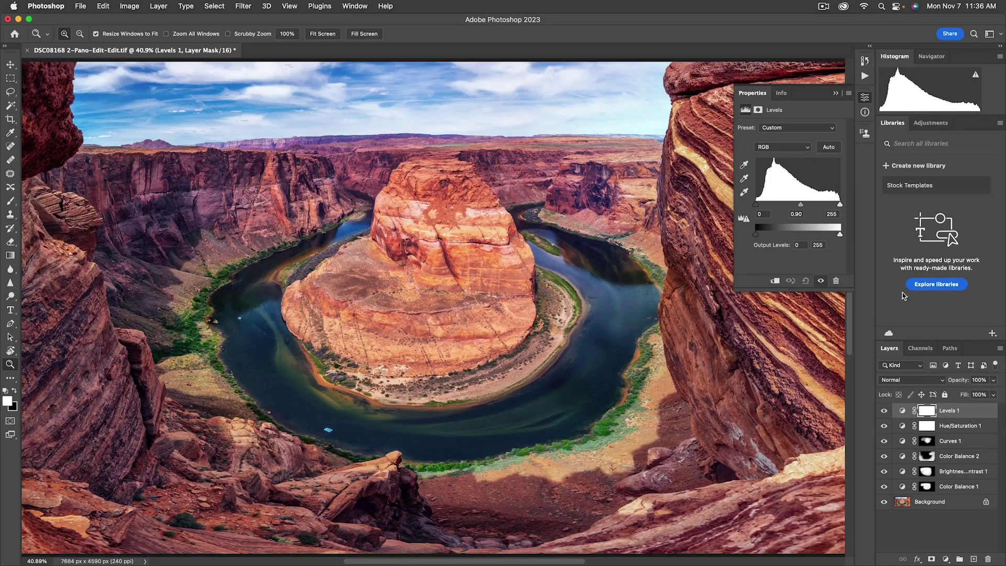
# Compare the photo with and without the Levels 1 layer, leaving the layer shown.
pyautogui.click(884, 412)
pyautogui.click(885, 412)
pyautogui.click(884, 412)
pyautogui.click(884, 412)
# Fill the Levels 1 mask with black and paint white over the central rock with the 1522 px brush at 50% opacity.
pyautogui.press('x')
pyautogui.hotkey('alt', 'BackSpace')
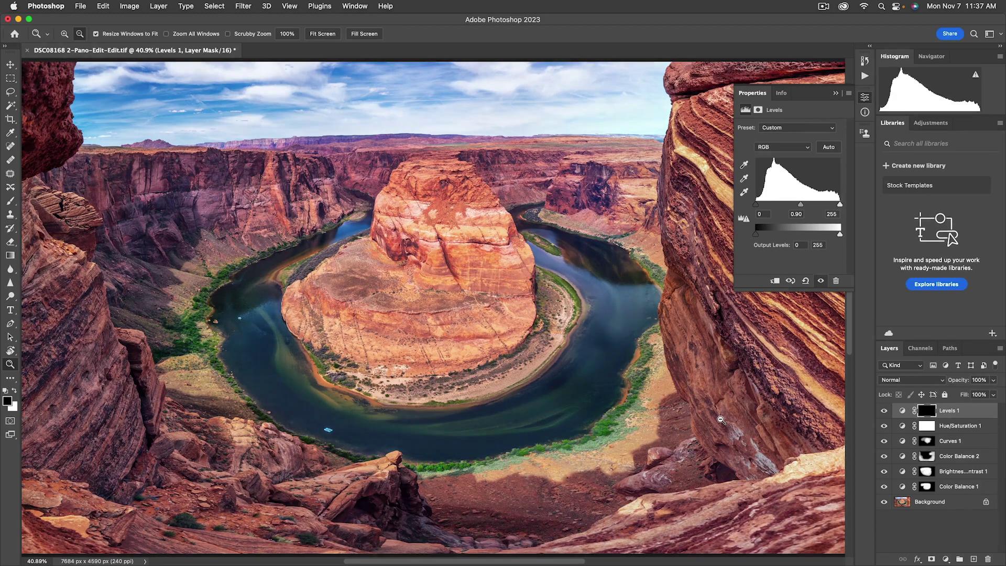
pyautogui.press('b')
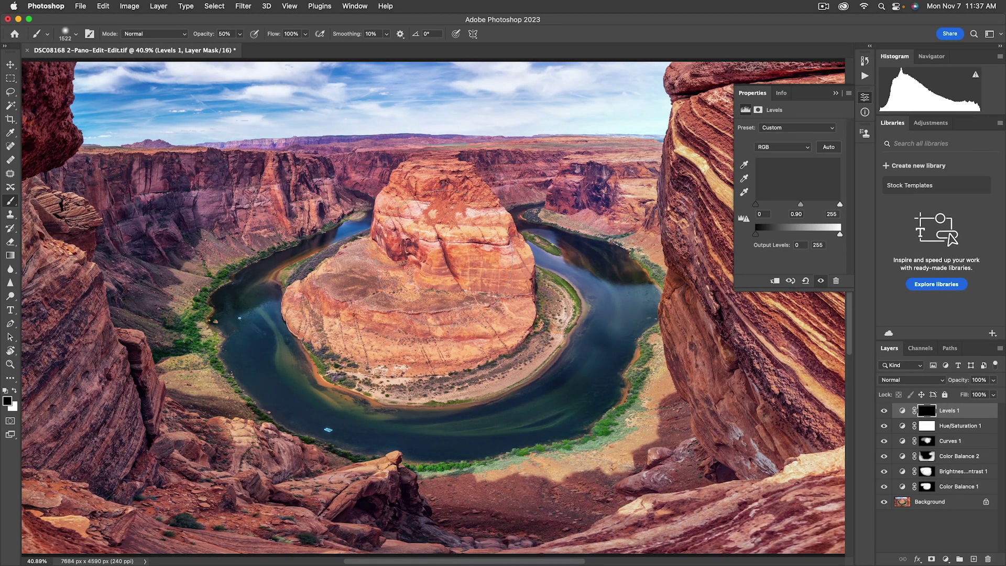
pyautogui.press('x')
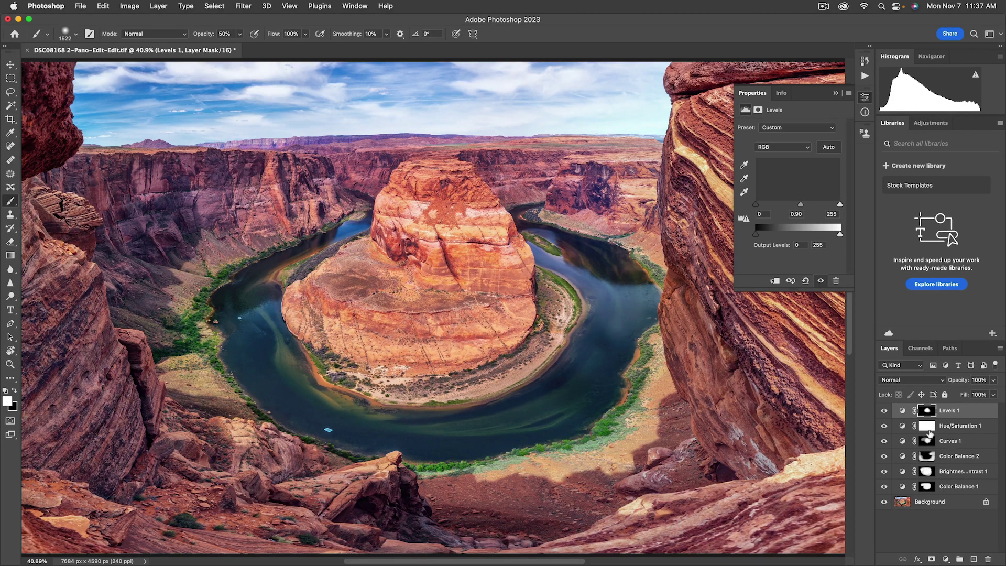
# Lower the Hue/Saturation 1 layer's master saturation to -8 and check the layer's effect on the photo.
pyautogui.click(927, 426)
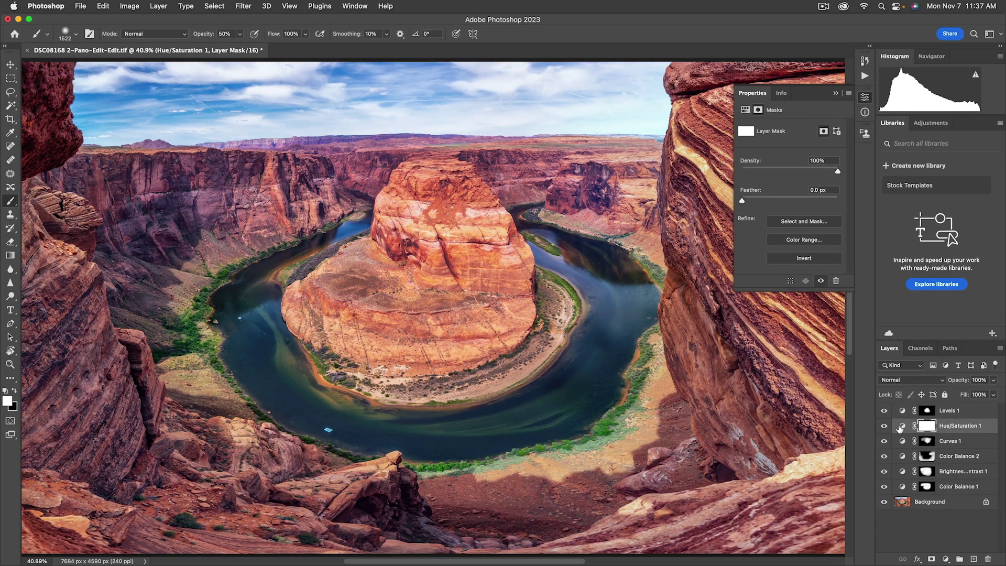
pyautogui.click(903, 427)
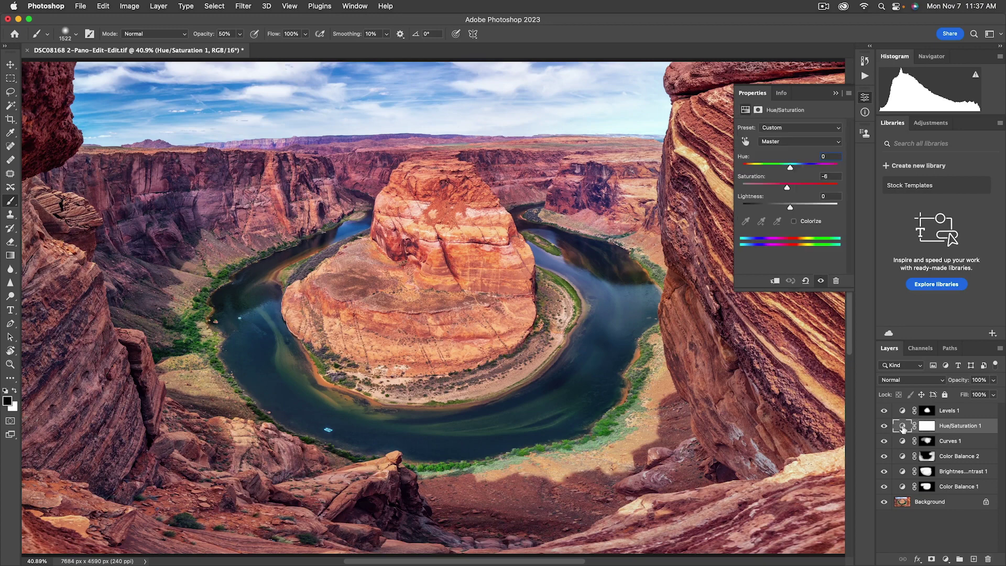
pyautogui.moveTo(788, 189)
pyautogui.mouseDown()
pyautogui.moveTo(772, 190)
pyautogui.moveTo(816, 190)
pyautogui.moveTo(786, 190)
pyautogui.mouseUp()
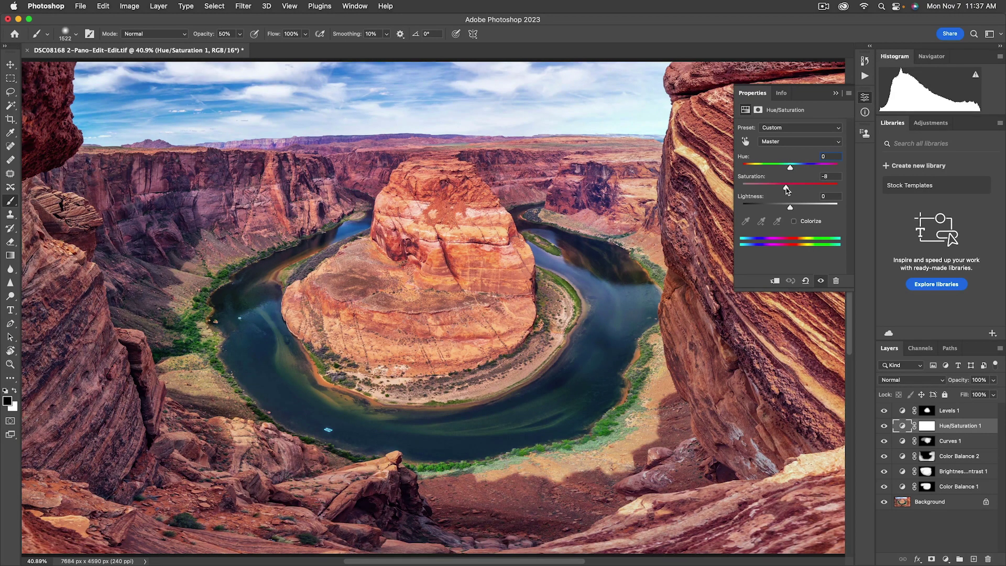
pyautogui.click(885, 426)
# Fill the Hue/Saturation 1 mask with black and paint white over the central rock at 50% opacity.
pyautogui.click(925, 428)
pyautogui.press('x')
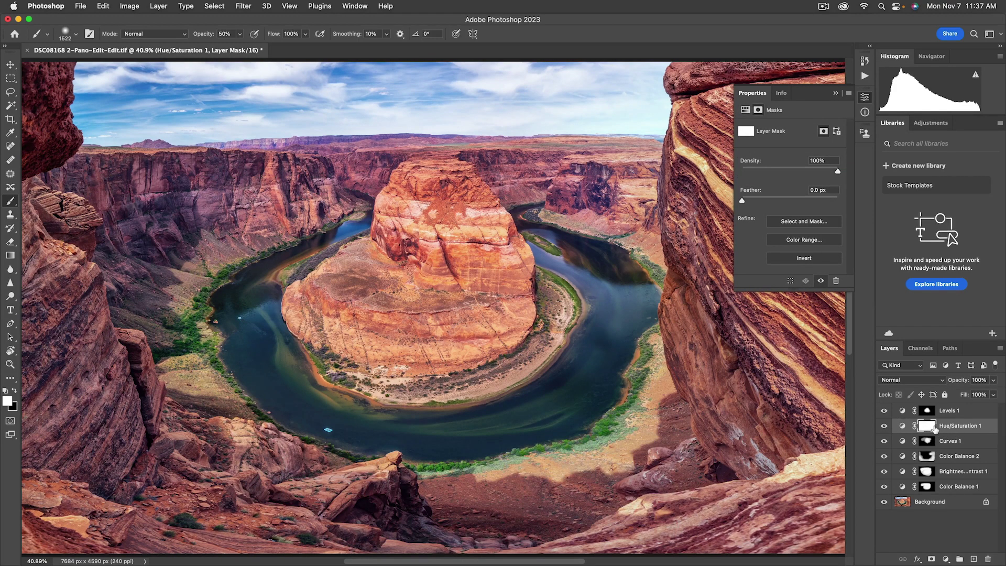
pyautogui.press('x')
pyautogui.hotkey('alt', 'BackSpace')
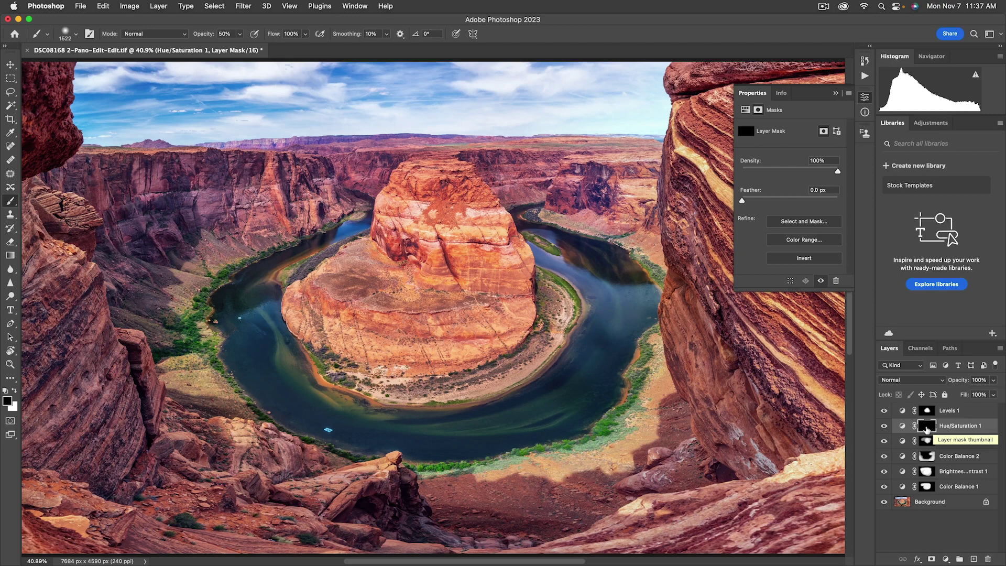
pyautogui.press('x')
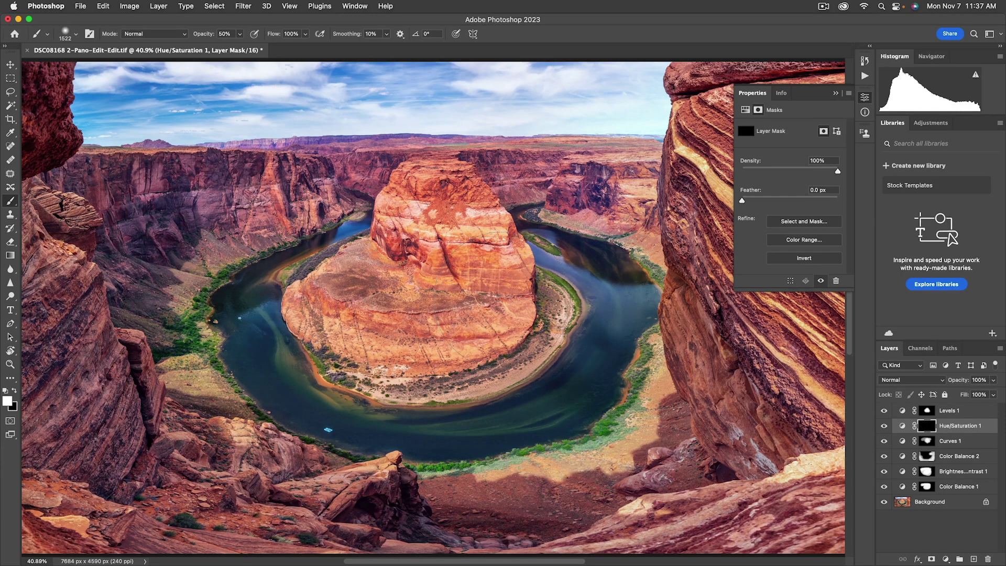
pyautogui.click(520, 227)
# Add a new empty layer above Levels 1 and set its blend mode to Overlay.
pyautogui.click(931, 412)
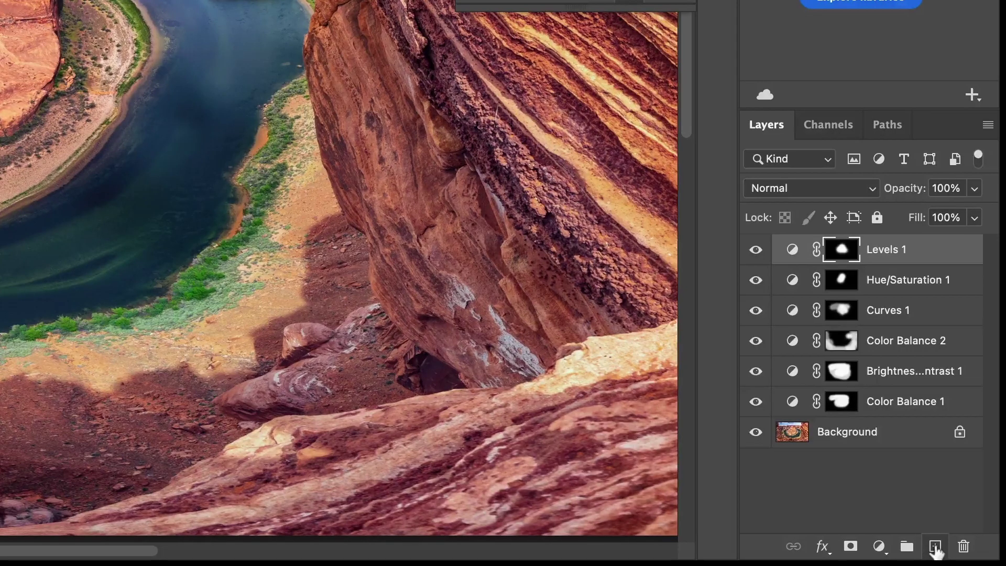
pyautogui.click(974, 558)
pyautogui.click(798, 190)
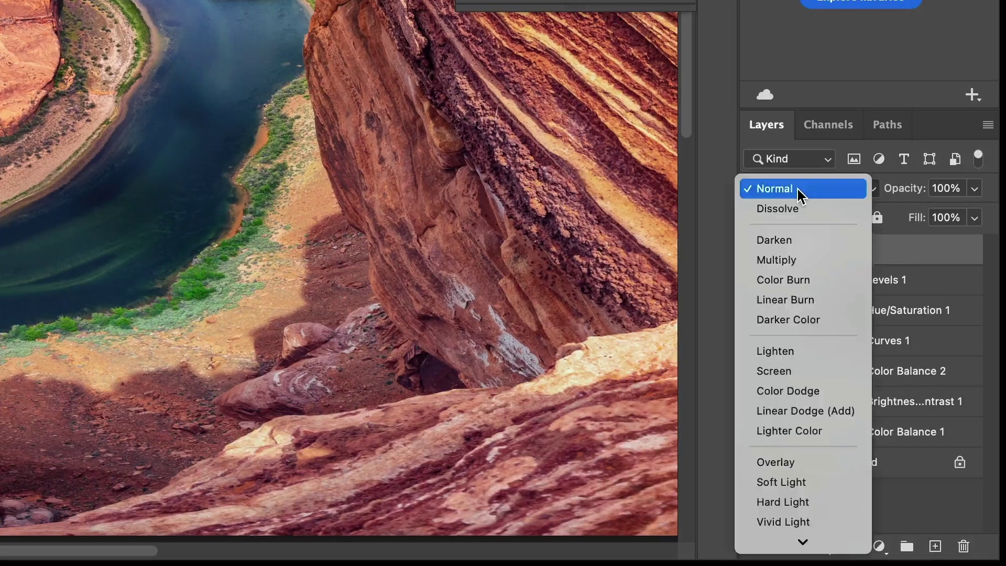
pyautogui.click(790, 463)
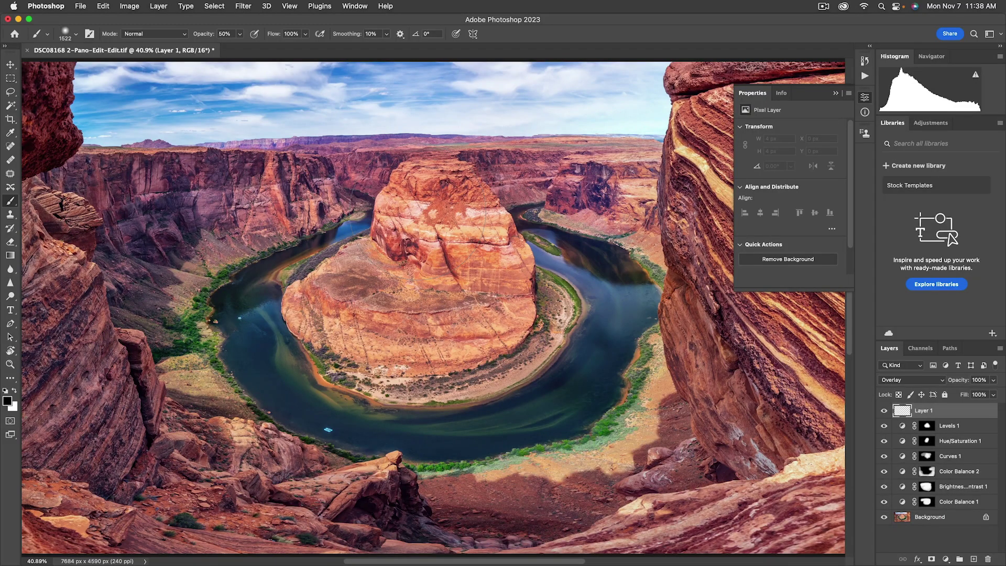
# Paint black on the Overlay layer over the central rock and its base with a 648 px brush at 10% opacity.
pyautogui.press('1')
pyautogui.moveTo(419, 223); pyautogui.dragTo(351, 222)
pyautogui.moveTo(419, 197)
pyautogui.mouseDown()
pyautogui.moveTo(461, 195)
pyautogui.moveTo(482, 178)
pyautogui.mouseUp()
pyautogui.moveTo(357, 272); pyautogui.dragTo(386, 288)
pyautogui.moveTo(422, 392)
pyautogui.mouseDown()
pyautogui.moveTo(456, 404)
pyautogui.moveTo(548, 309)
pyautogui.mouseUp()
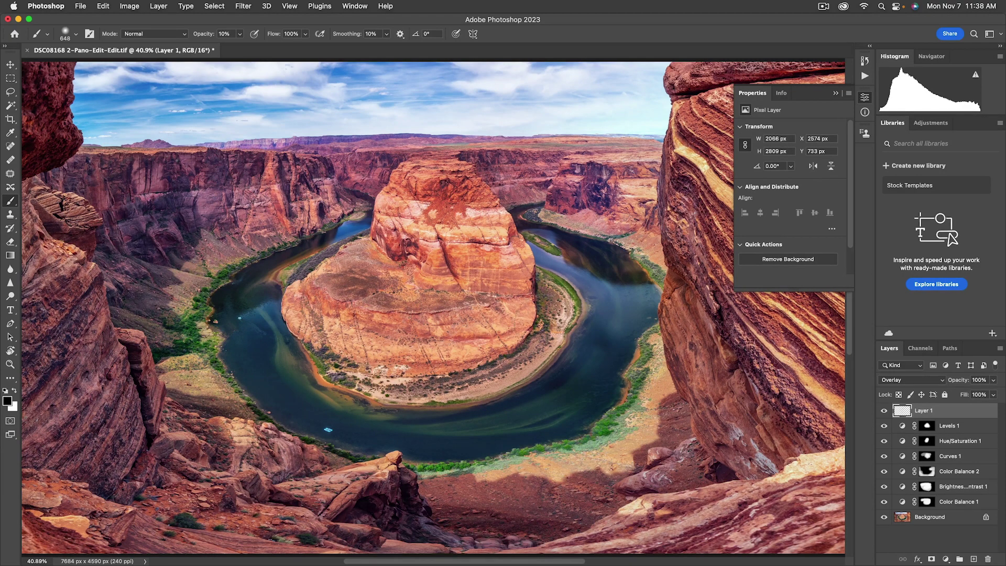
pyautogui.moveTo(411, 283); pyautogui.dragTo(485, 299)
pyautogui.moveTo(417, 230); pyautogui.dragTo(457, 235)
pyautogui.moveTo(367, 212)
pyautogui.mouseDown()
pyautogui.moveTo(367, 236)
pyautogui.moveTo(335, 252)
pyautogui.moveTo(361, 286)
pyautogui.mouseUp()
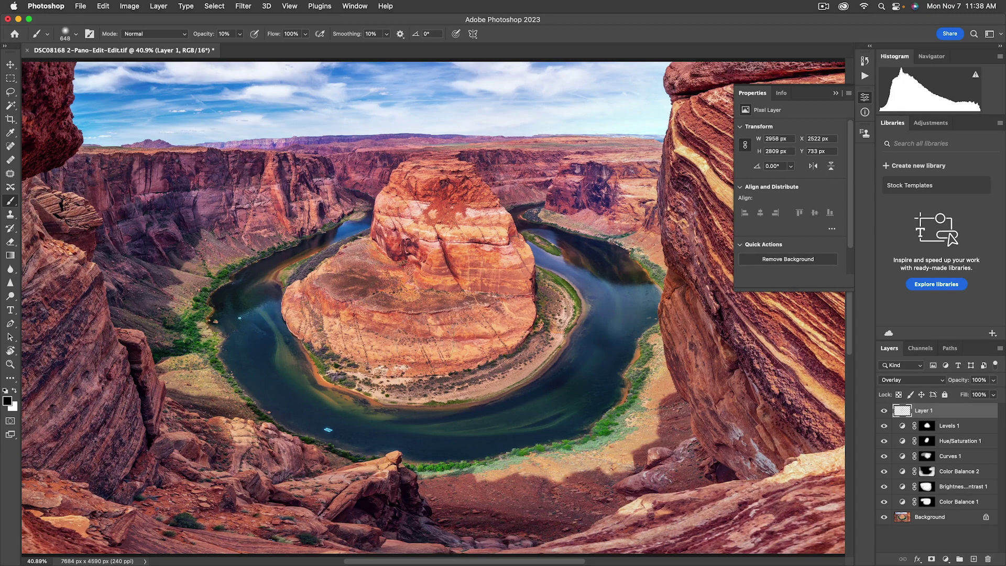
# Paint black at 10% opacity over the canyon walls around the central rock, and paint white over the rock's upper face.
pyautogui.moveTo(471, 236)
pyautogui.mouseDown()
pyautogui.moveTo(231, 231)
pyautogui.moveTo(189, 204)
pyautogui.moveTo(194, 231)
pyautogui.mouseUp()
pyautogui.moveTo(566, 199)
pyautogui.mouseDown()
pyautogui.moveTo(603, 173)
pyautogui.moveTo(506, 165)
pyautogui.moveTo(351, 186)
pyautogui.moveTo(361, 167)
pyautogui.mouseUp()
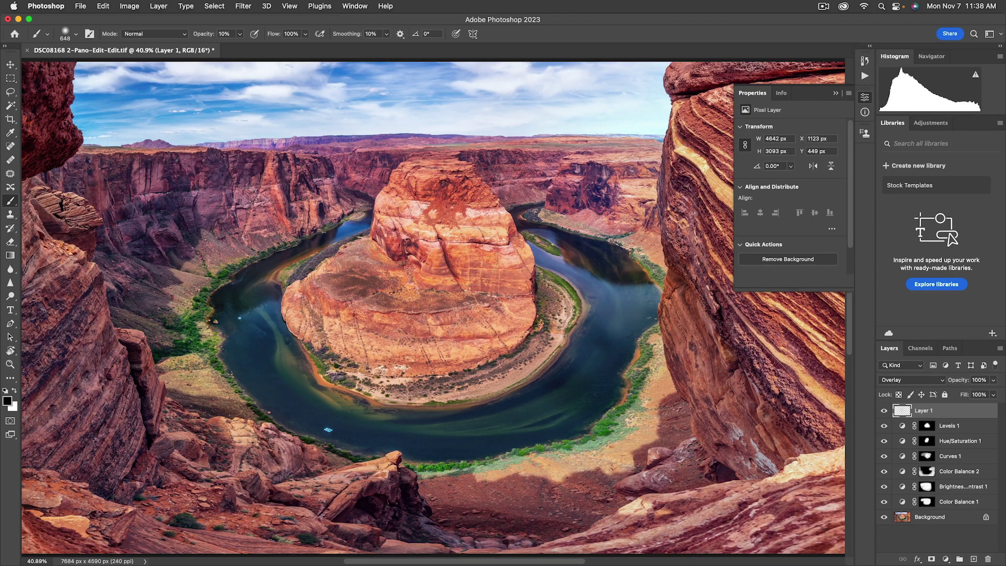
pyautogui.press('x')
pyautogui.moveTo(441, 209)
pyautogui.mouseDown()
pyautogui.moveTo(432, 189)
pyautogui.moveTo(461, 180)
pyautogui.mouseUp()
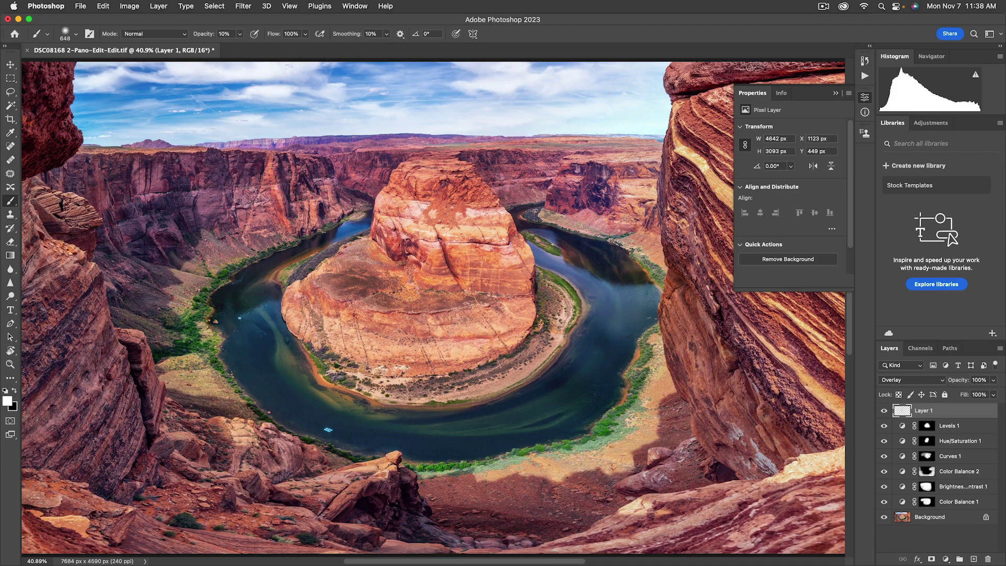
# Compare the photo with and without Layer 1 and all the adjustment layers, leaving every layer shown.
pyautogui.click(929, 503)
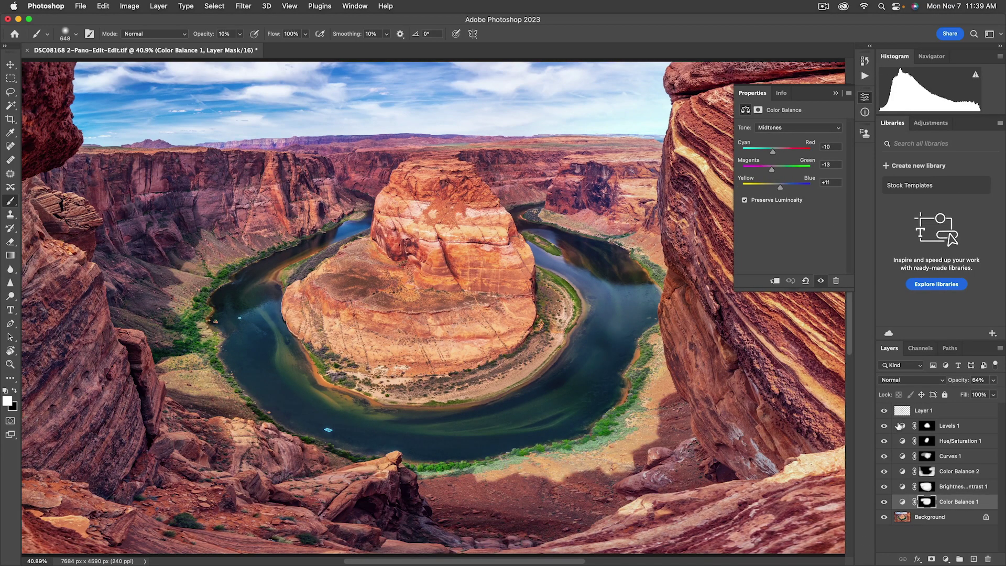
pyautogui.click(836, 93)
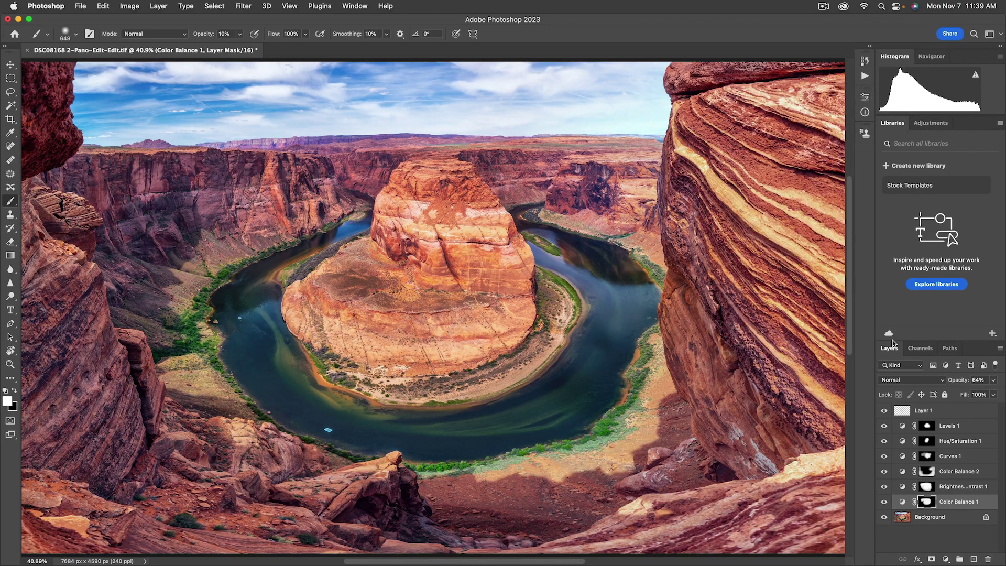
pyautogui.click(884, 412)
pyautogui.moveTo(885, 413); pyautogui.dragTo(884, 502)
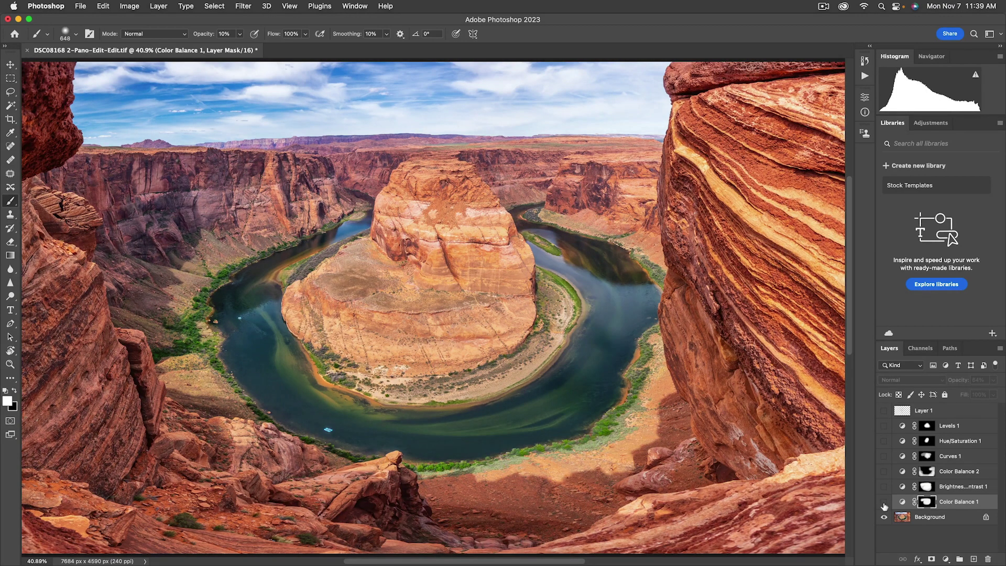
pyautogui.moveTo(883, 505); pyautogui.dragTo(887, 417)
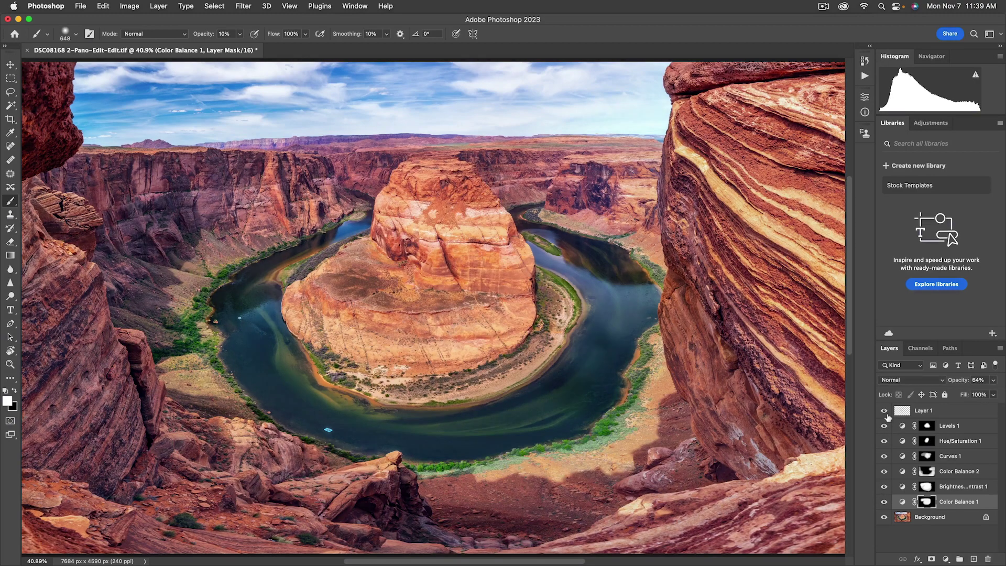
pyautogui.moveTo(885, 416); pyautogui.dragTo(885, 505)
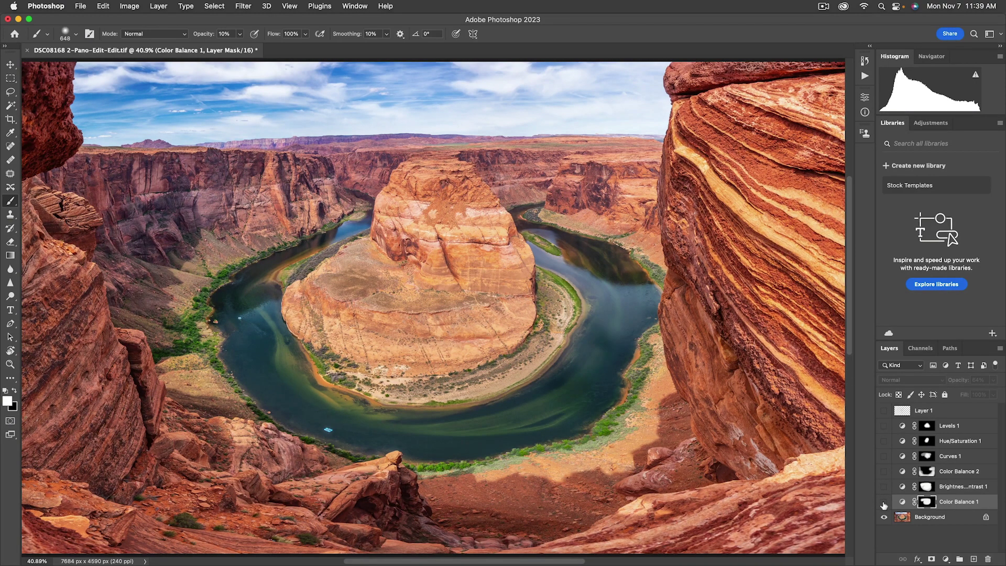
pyautogui.moveTo(884, 505); pyautogui.dragTo(890, 412)
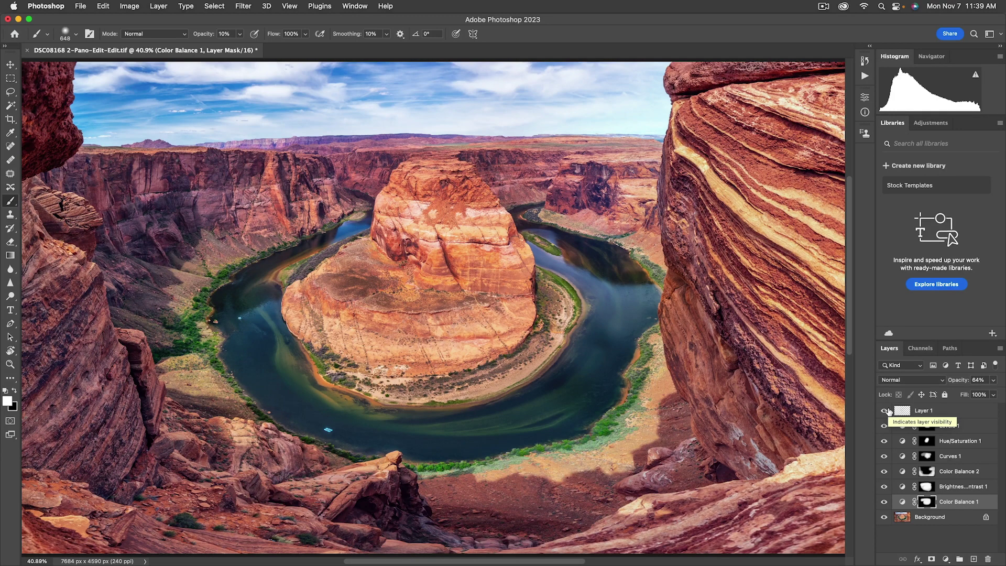
pyautogui.moveTo(885, 411)
pyautogui.mouseDown()
pyautogui.moveTo(882, 506)
pyautogui.moveTo(887, 417)
pyautogui.mouseUp()
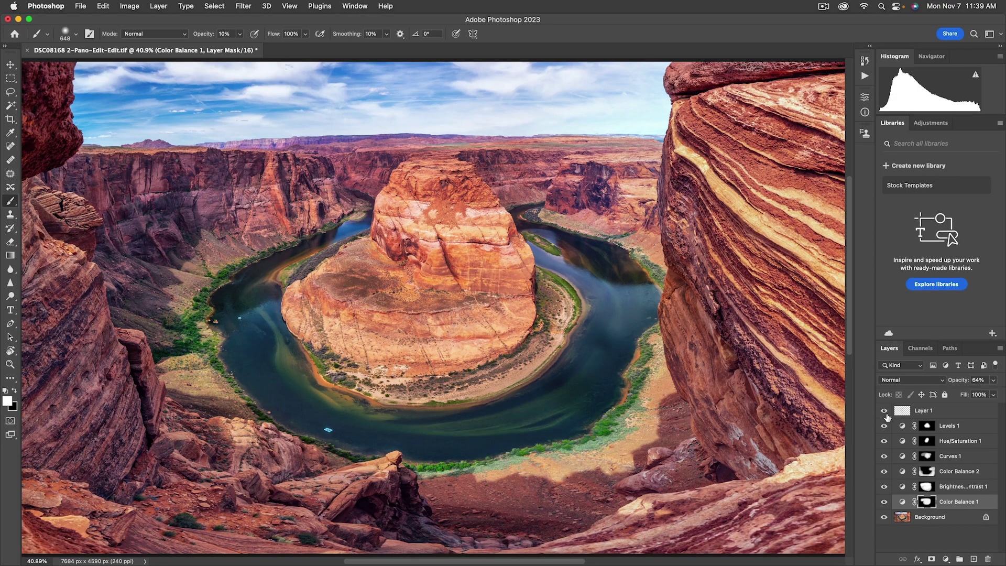
# Review the midtone settings of the Color Balance 1 layer and its tone range options, then close them.
pyautogui.click(903, 503)
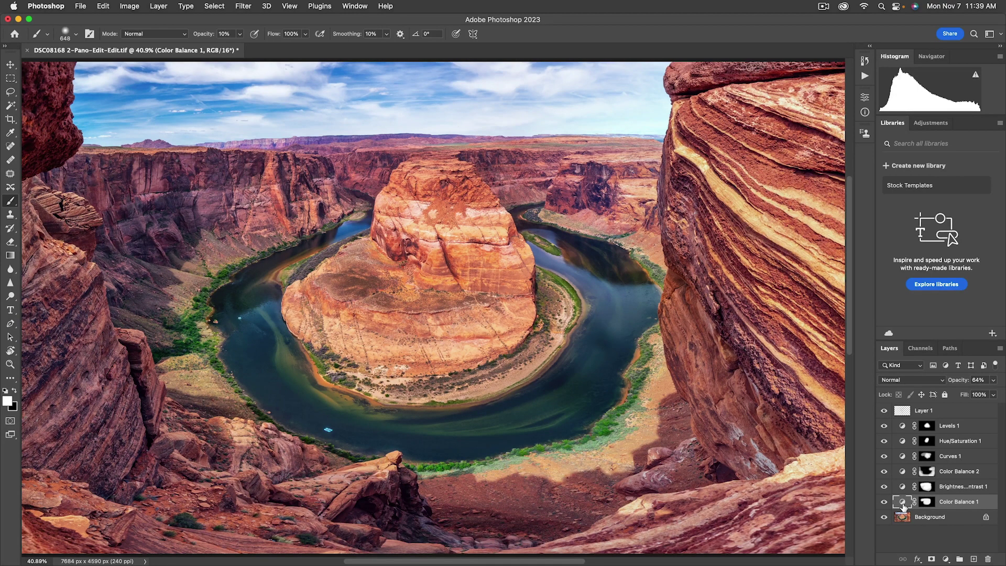
pyautogui.doubleClick(903, 504)
pyautogui.click(785, 129)
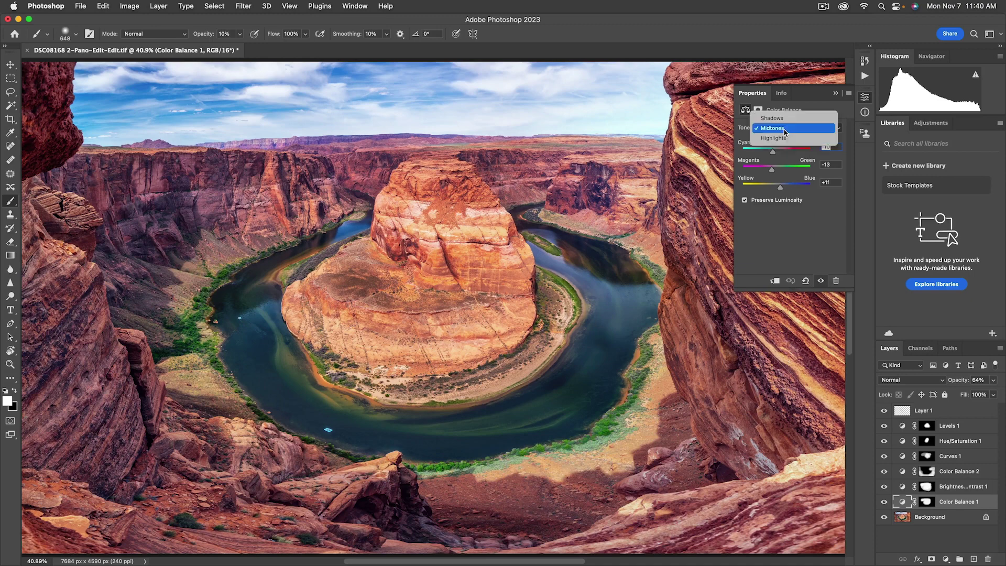
pyautogui.click(782, 127)
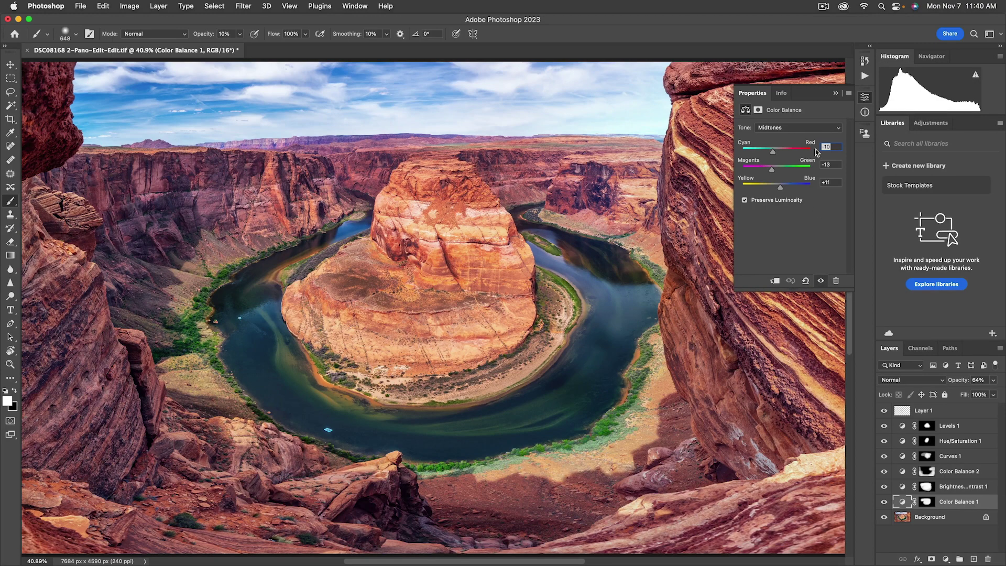
pyautogui.click(835, 96)
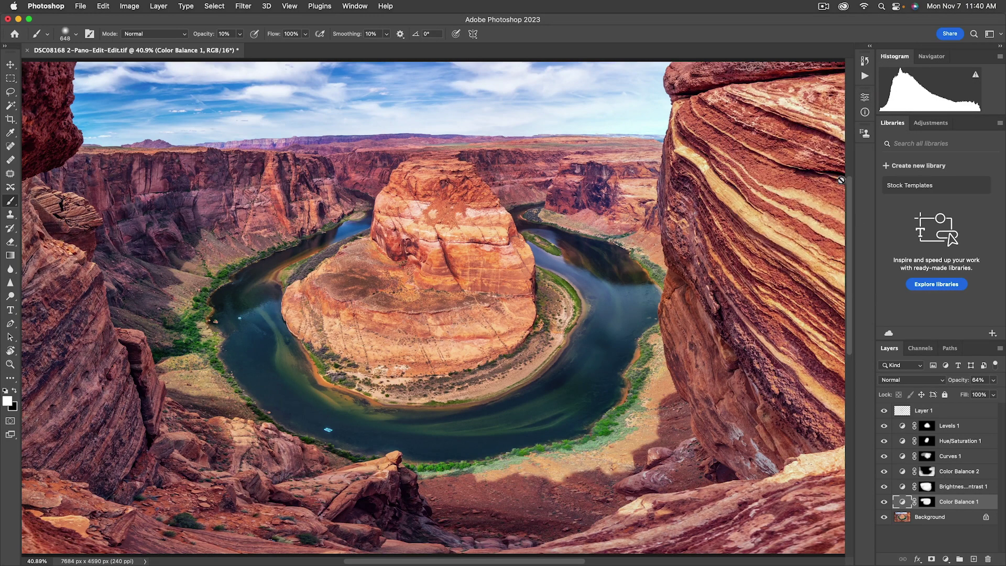